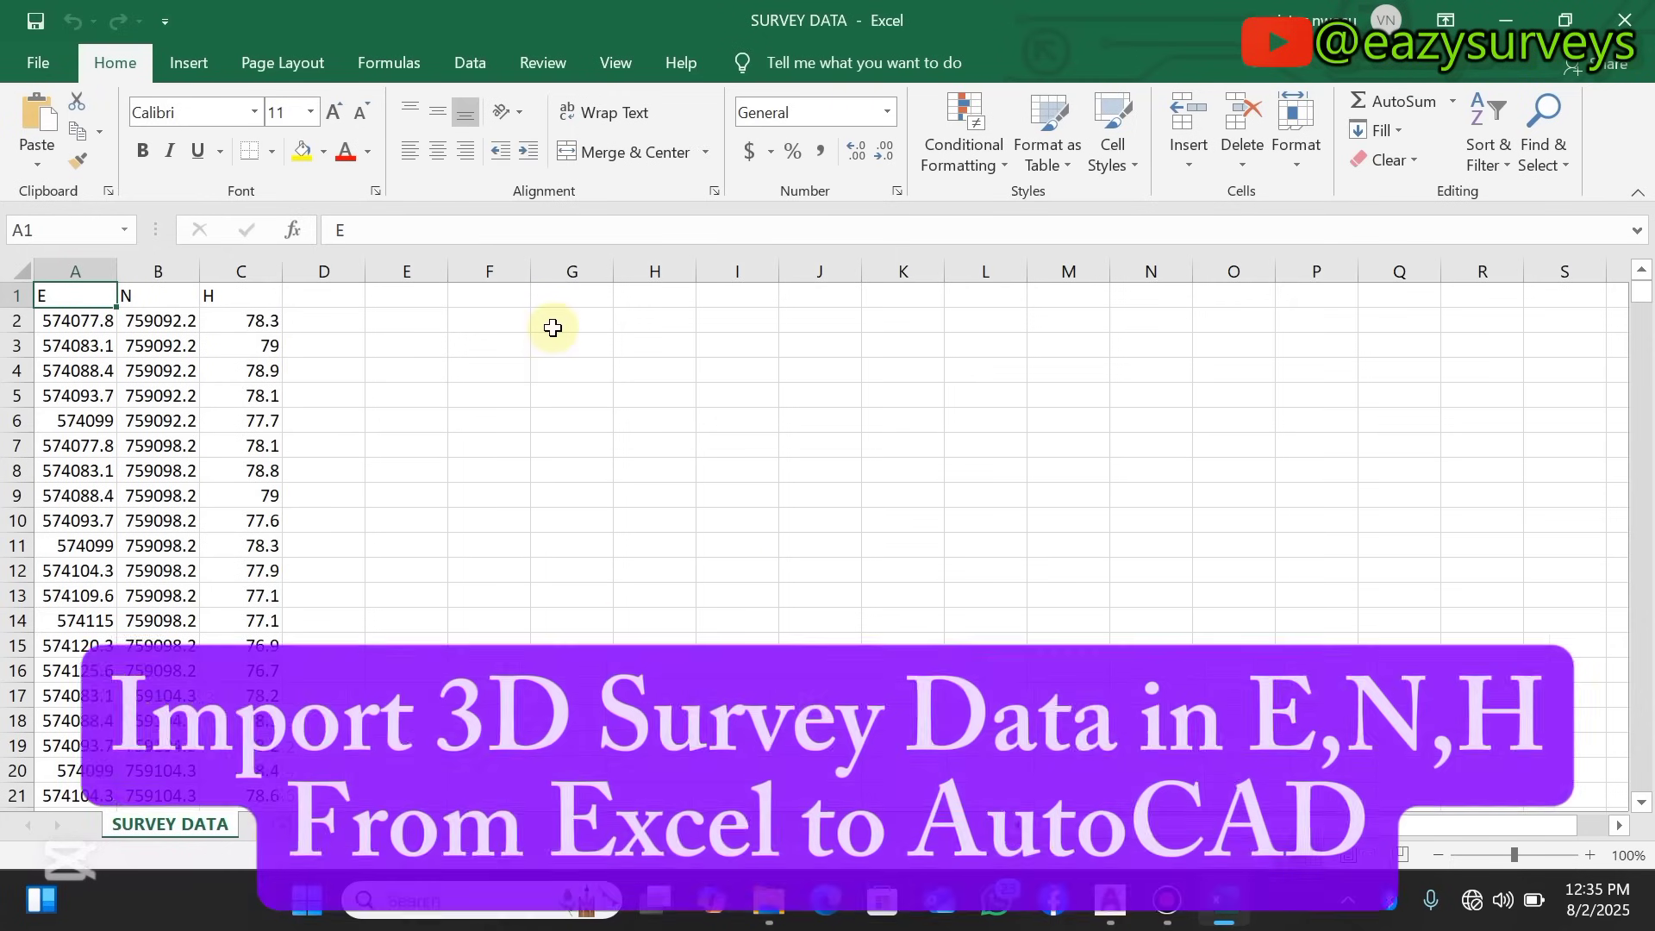
Copy the E, N, H coordinate values in A2:C573 of the Excel sheet
{"action": "left_click", "coordinate": [552, 328]}
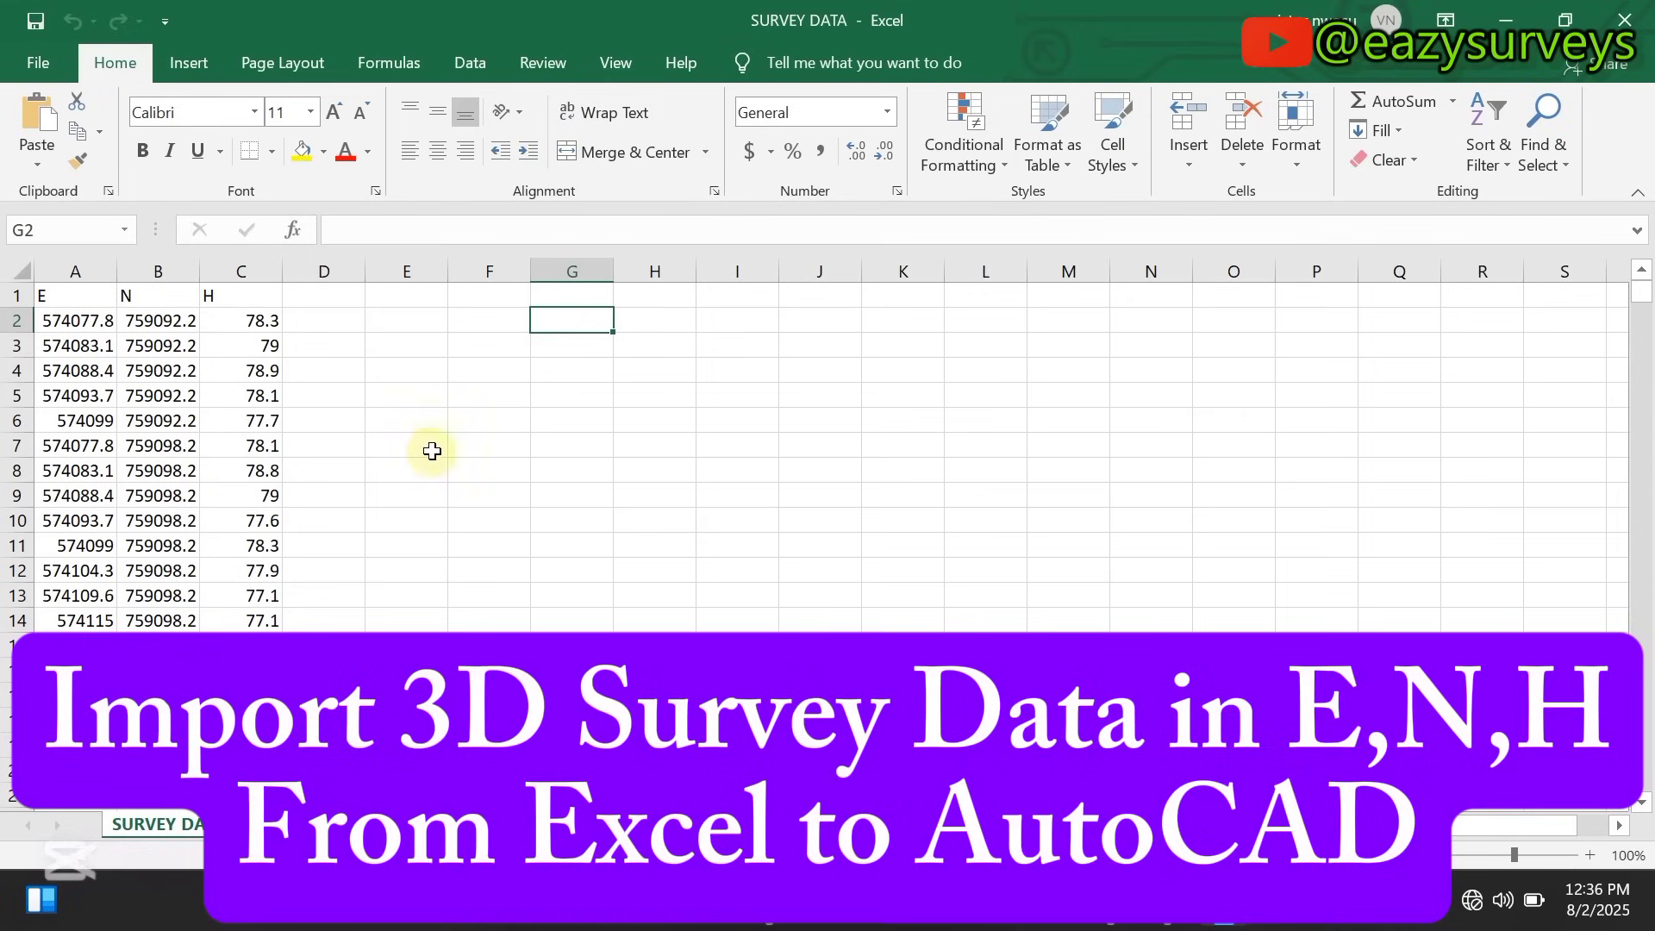
{"action": "scroll", "coordinate": [412, 476], "scroll_direction": "down", "scroll_amount": 2}
{"action": "scroll", "coordinate": [410, 477], "scroll_direction": "down", "scroll_amount": 12}
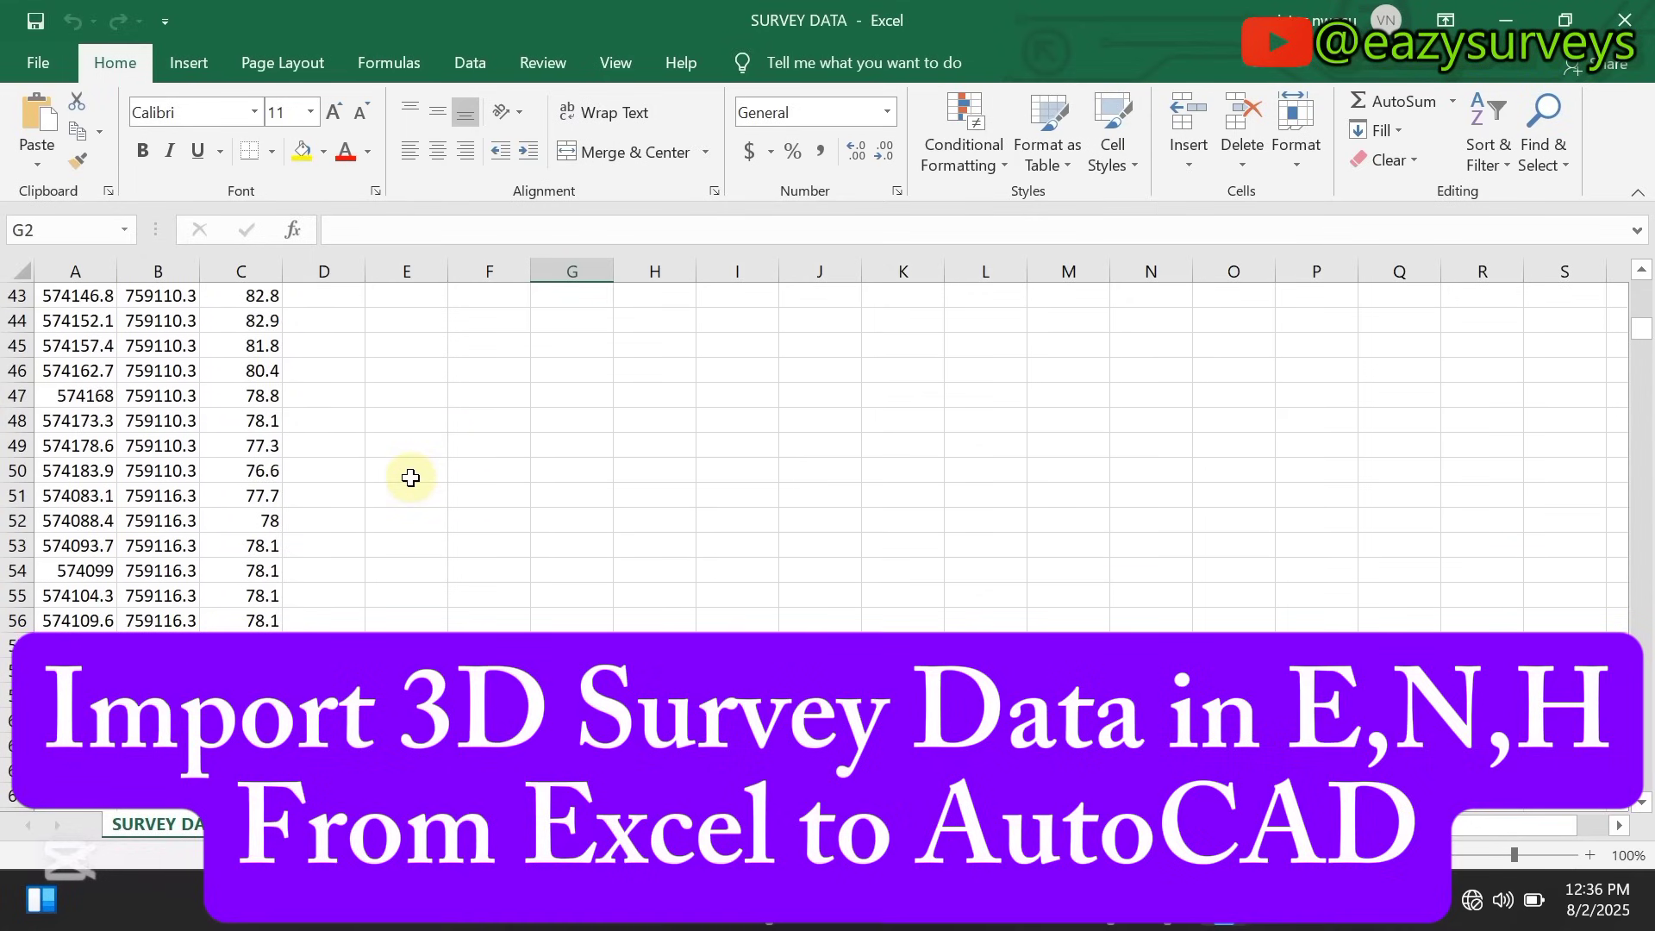
{"action": "scroll", "coordinate": [410, 477], "scroll_direction": "up", "scroll_amount": 9}
{"action": "scroll", "coordinate": [411, 477], "scroll_direction": "up", "scroll_amount": 5}
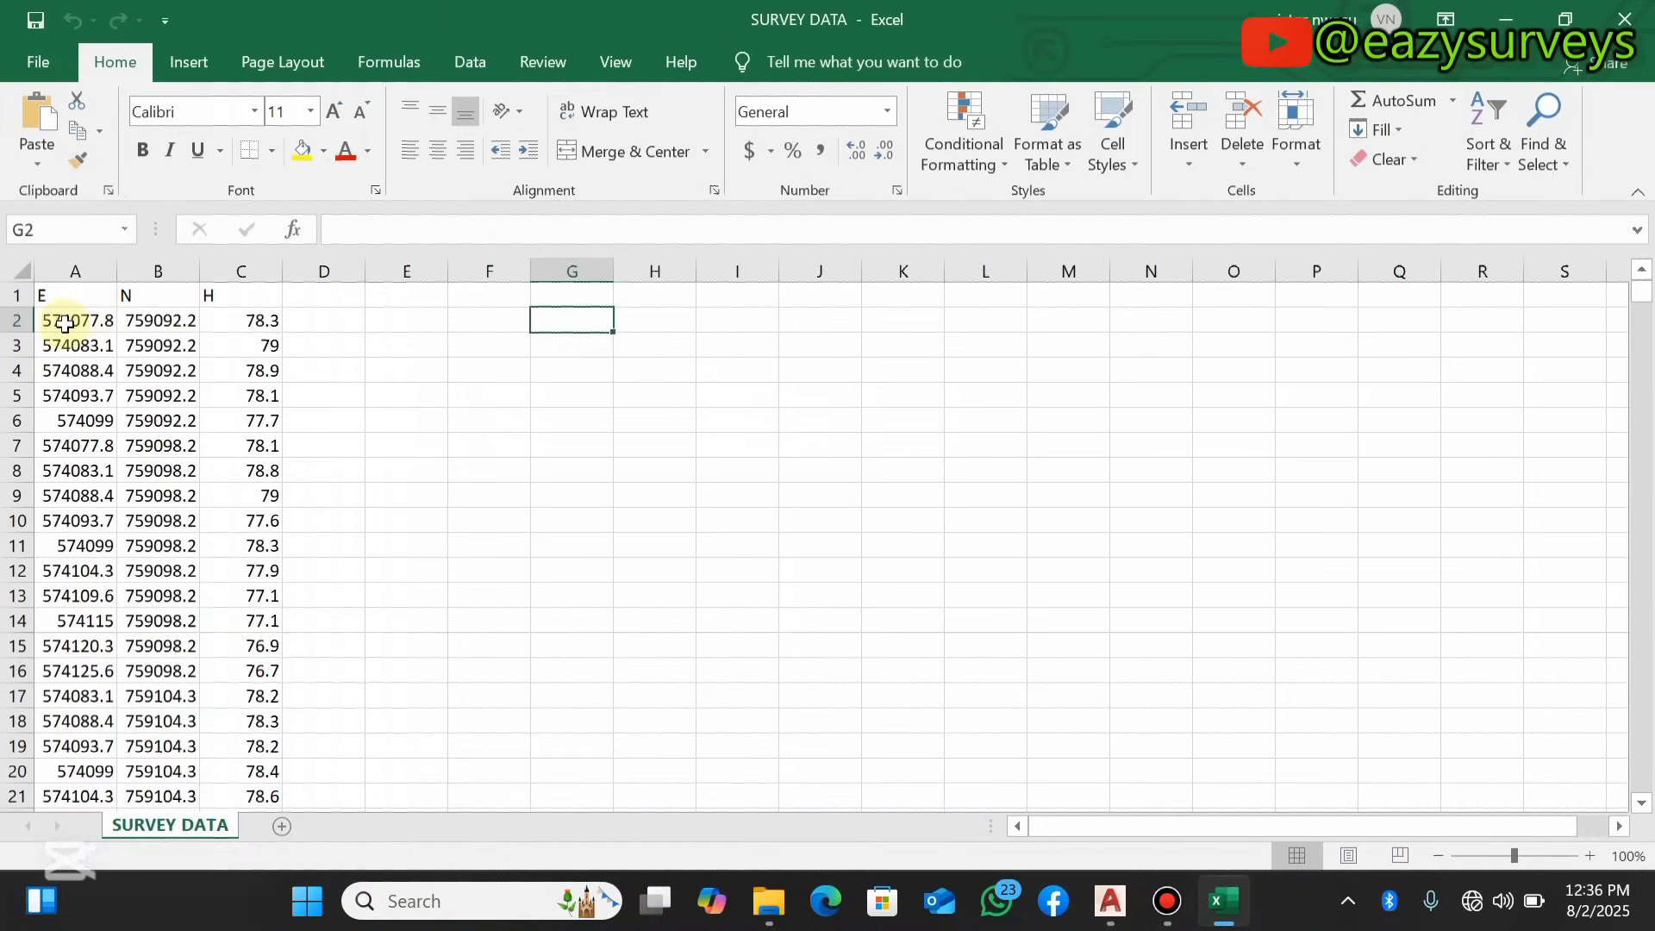
{"action": "left_click_drag", "start_coordinate": [57, 322], "coordinate": [258, 743]}
{"action": "scroll", "coordinate": [175, 437], "scroll_direction": "up", "scroll_amount": 16}
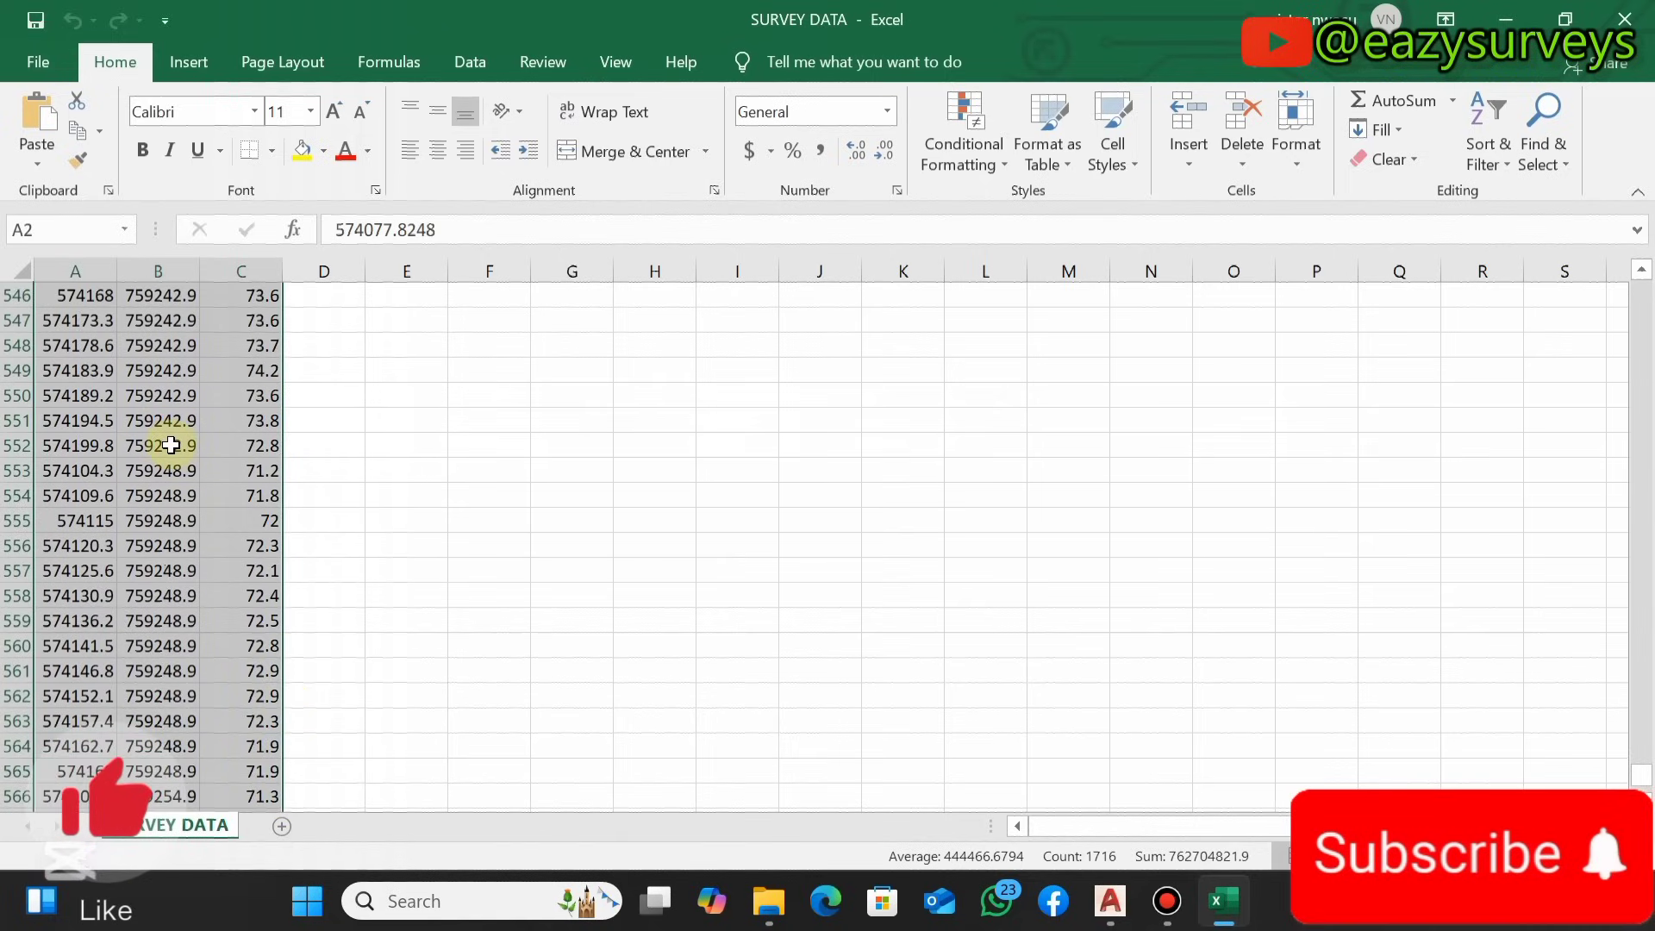
{"action": "right_click", "coordinate": [176, 428]}
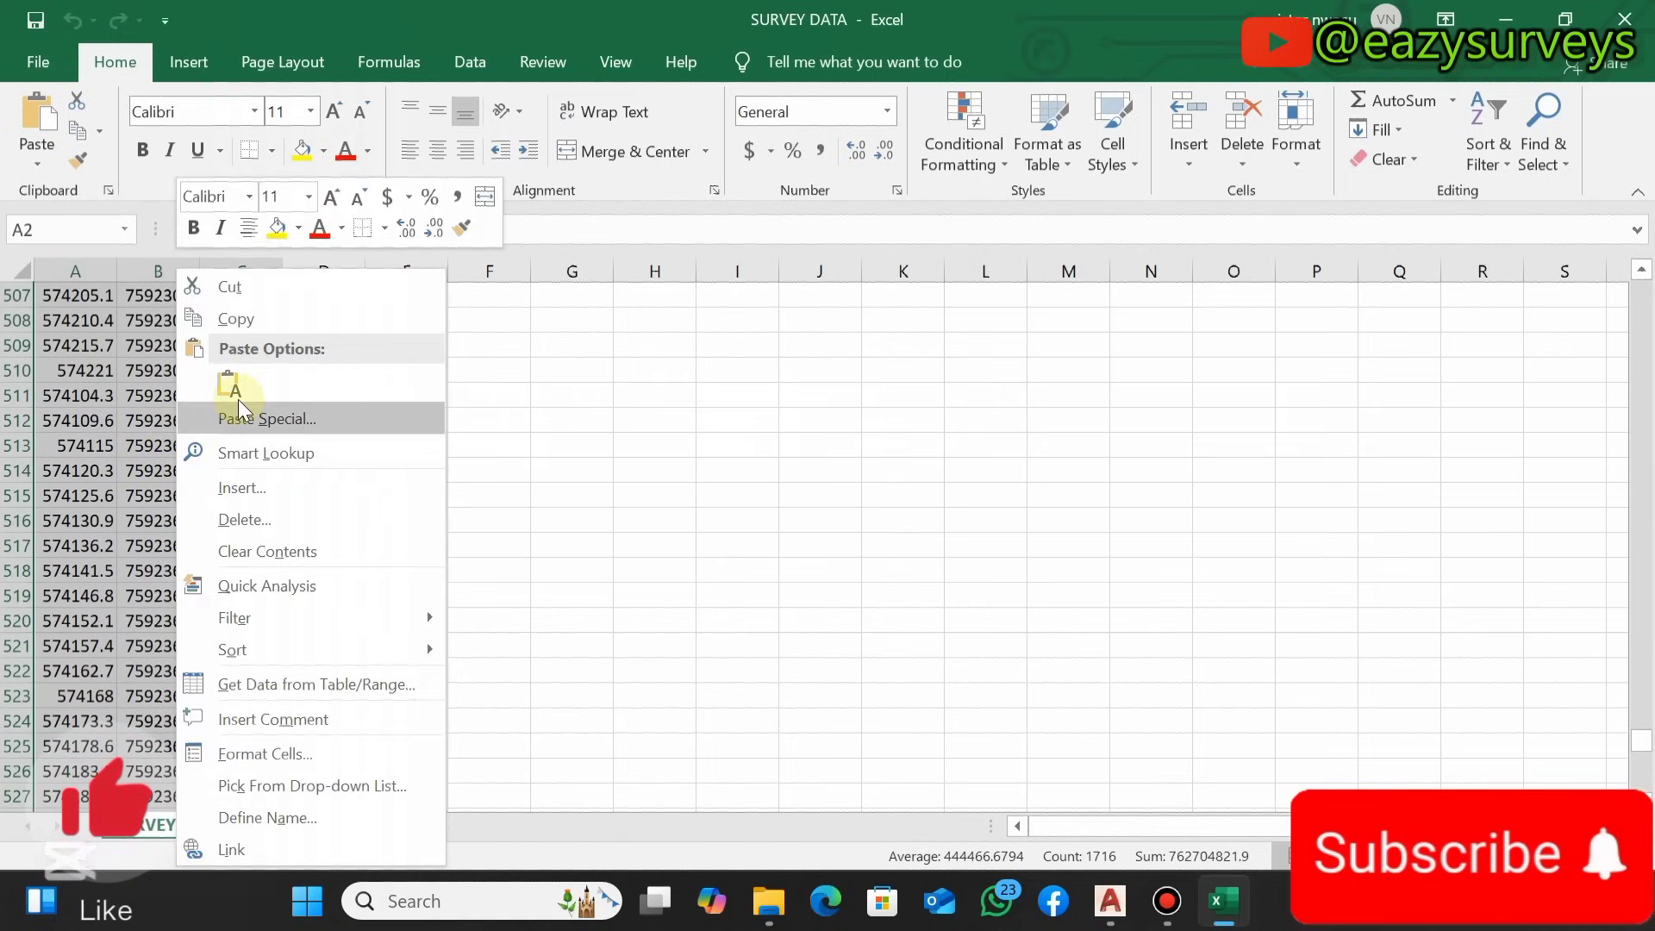
{"action": "left_click", "coordinate": [250, 319]}
{"action": "scroll", "coordinate": [274, 315], "scroll_direction": "up", "scroll_amount": 20}
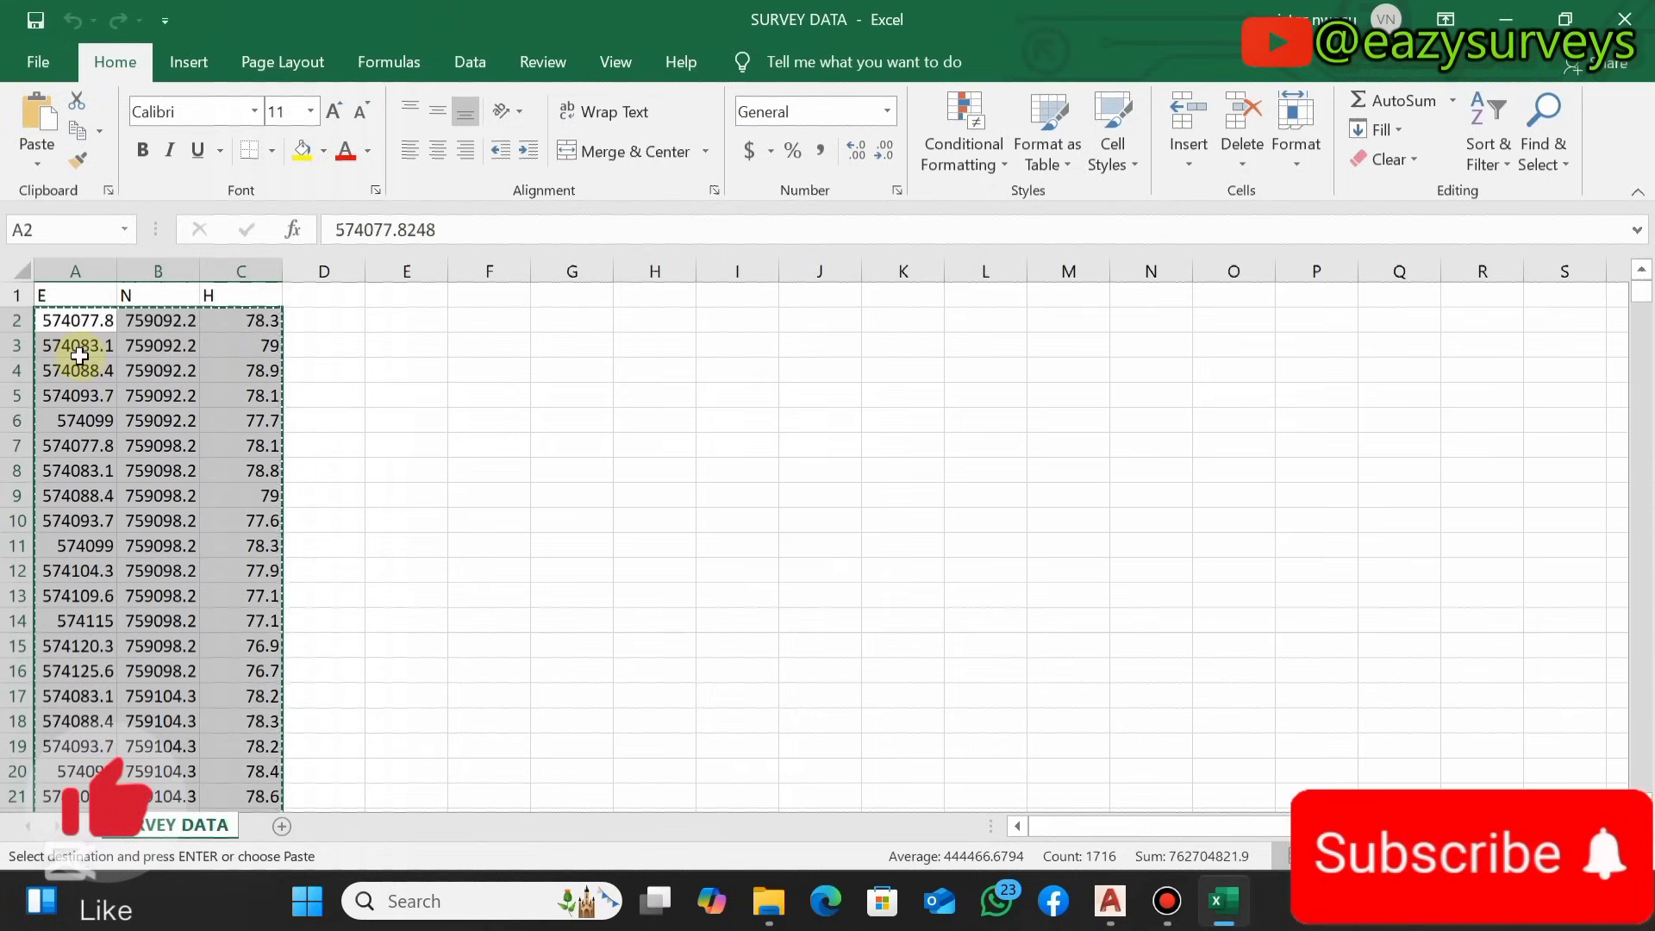
Minimize Excel, close File Explorer and start a new Notepad document
{"action": "left_click", "coordinate": [1509, 10]}
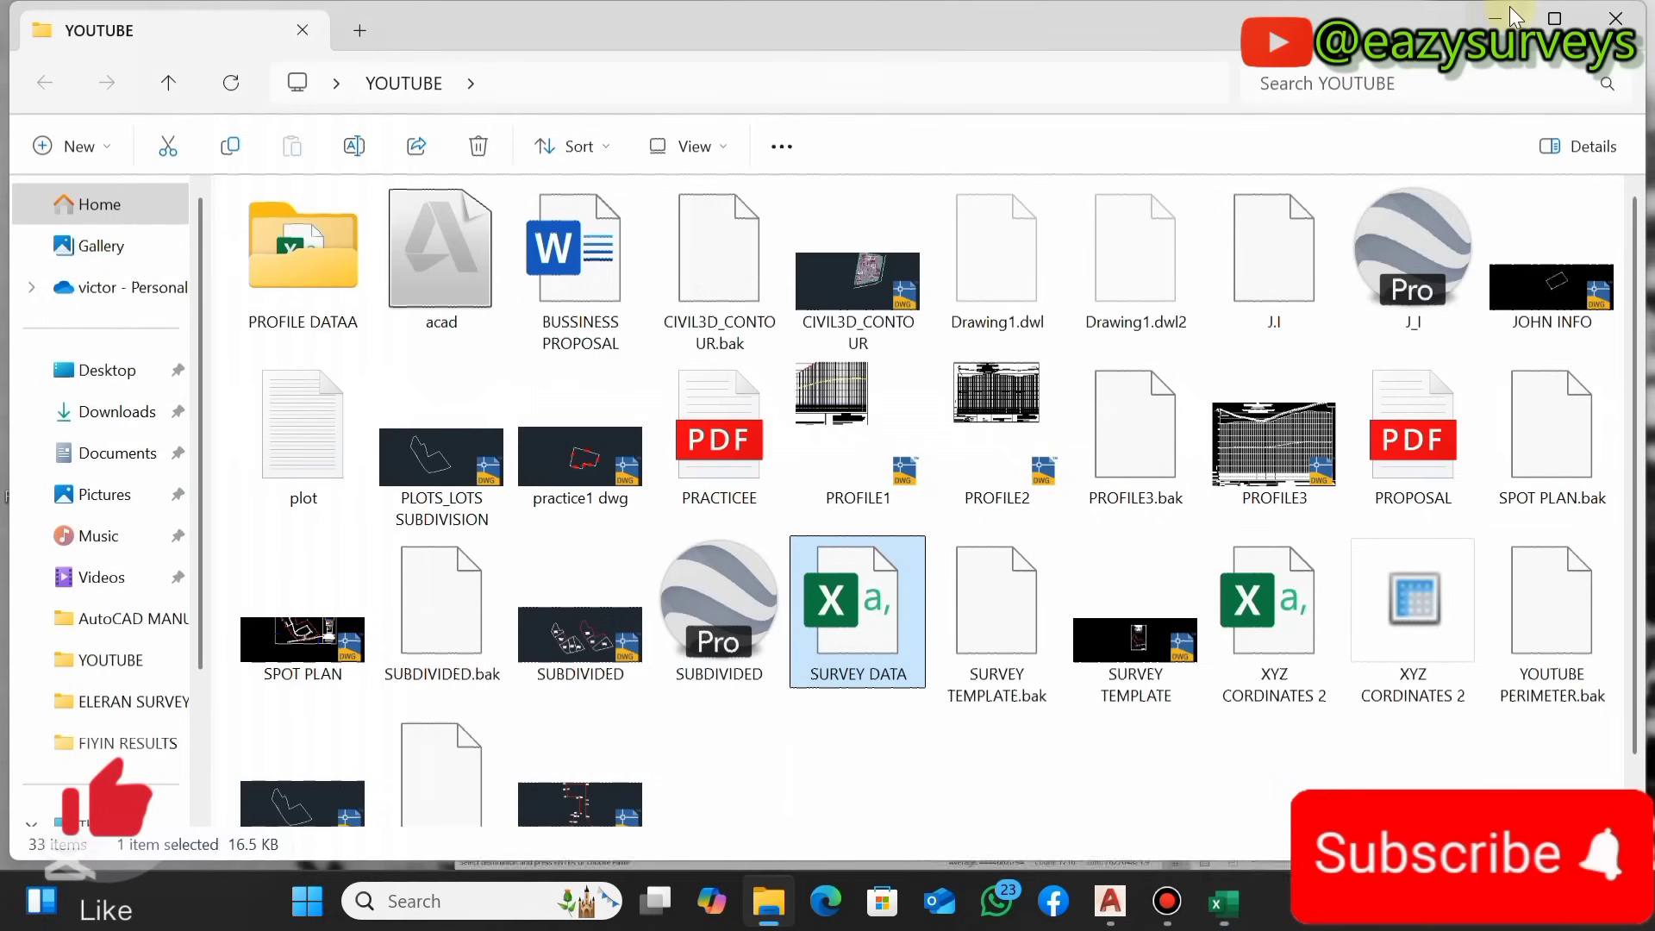
{"action": "left_click", "coordinate": [1620, 17]}
{"action": "double_click", "coordinate": [629, 44]}
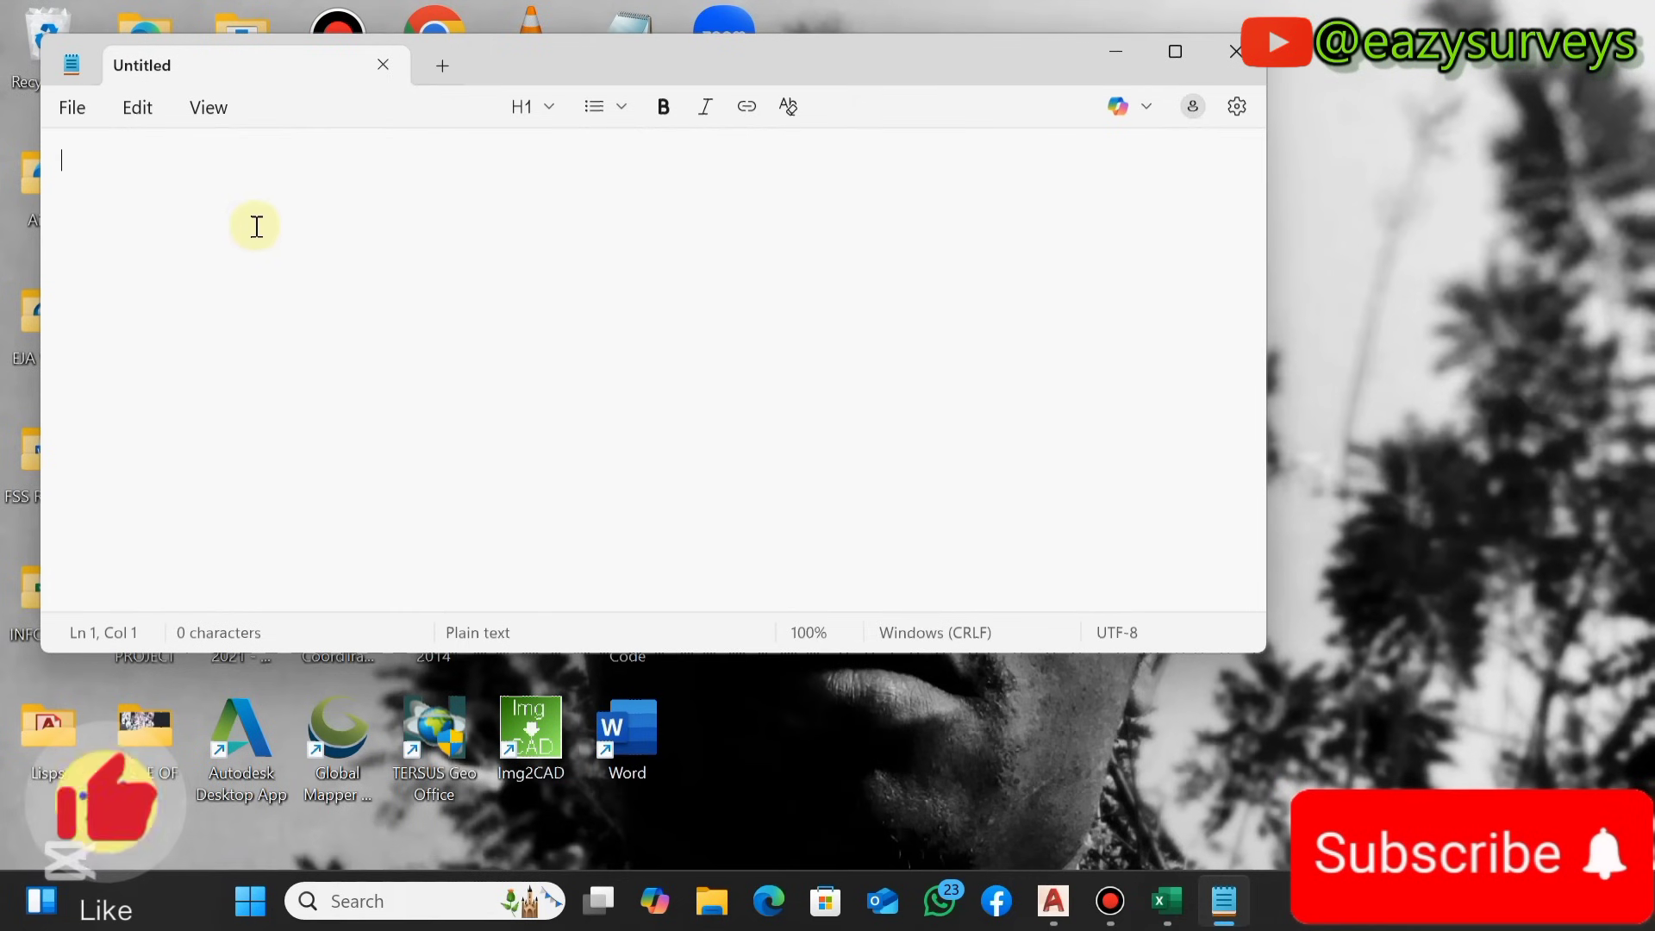
Paste the coordinates into Notepad and select one tab character between columns
{"action": "right_click", "coordinate": [79, 173]}
{"action": "left_click", "coordinate": [116, 186]}
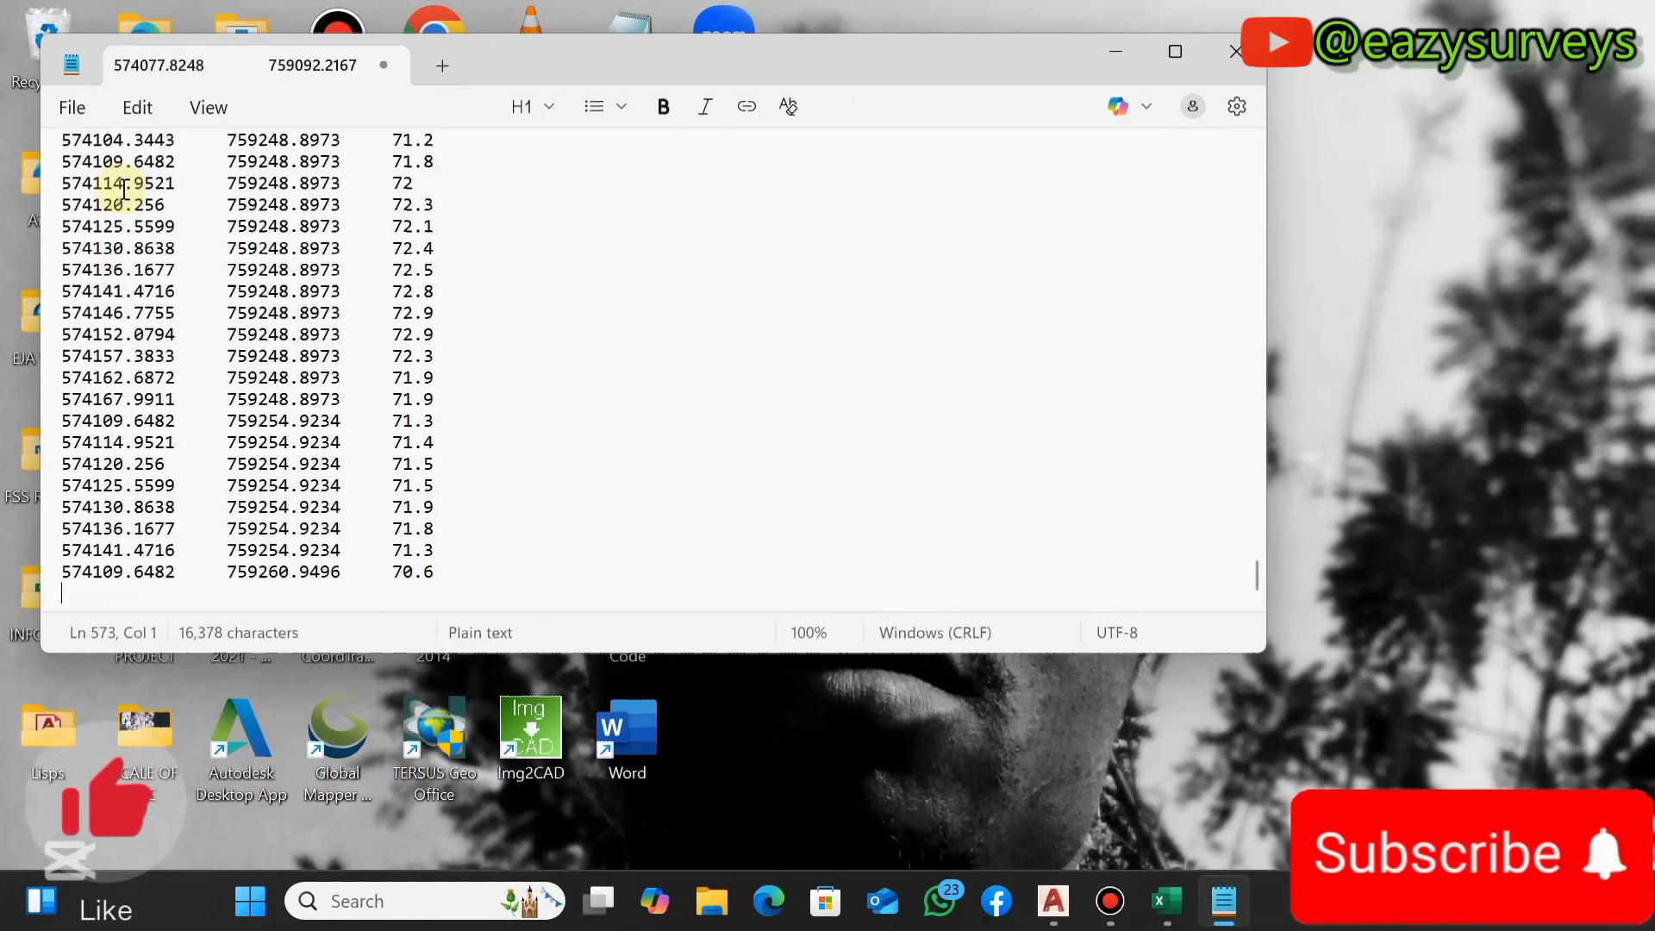
{"action": "scroll", "coordinate": [151, 185], "scroll_direction": "up", "scroll_amount": 20}
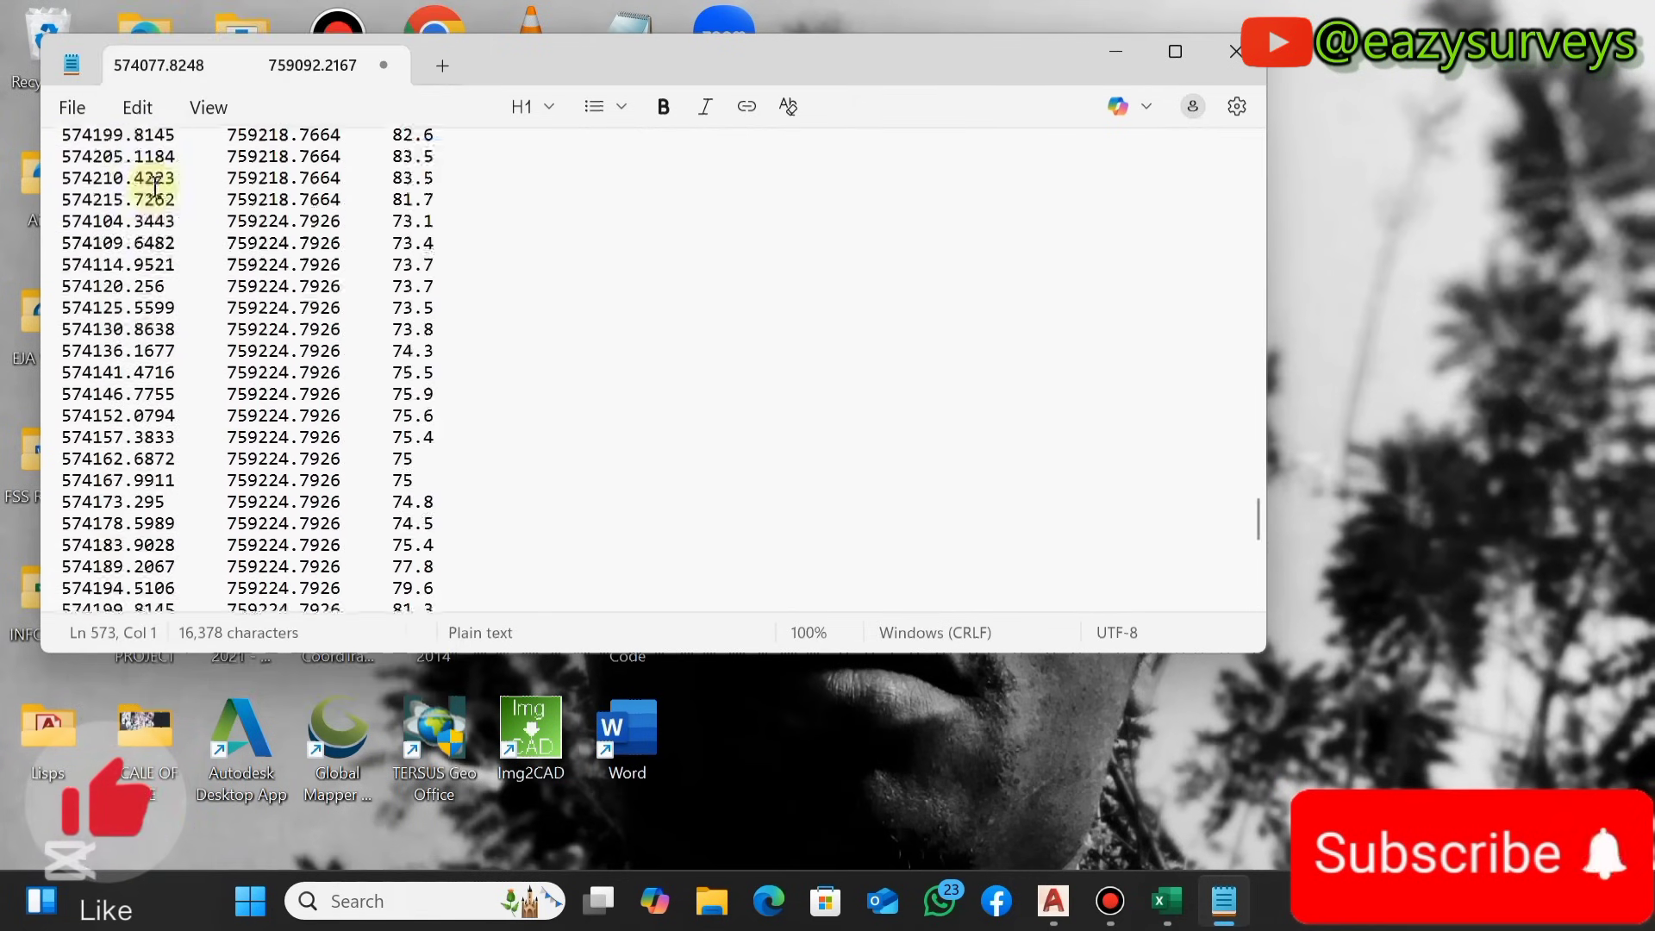
{"action": "scroll", "coordinate": [155, 185], "scroll_direction": "up", "scroll_amount": 10}
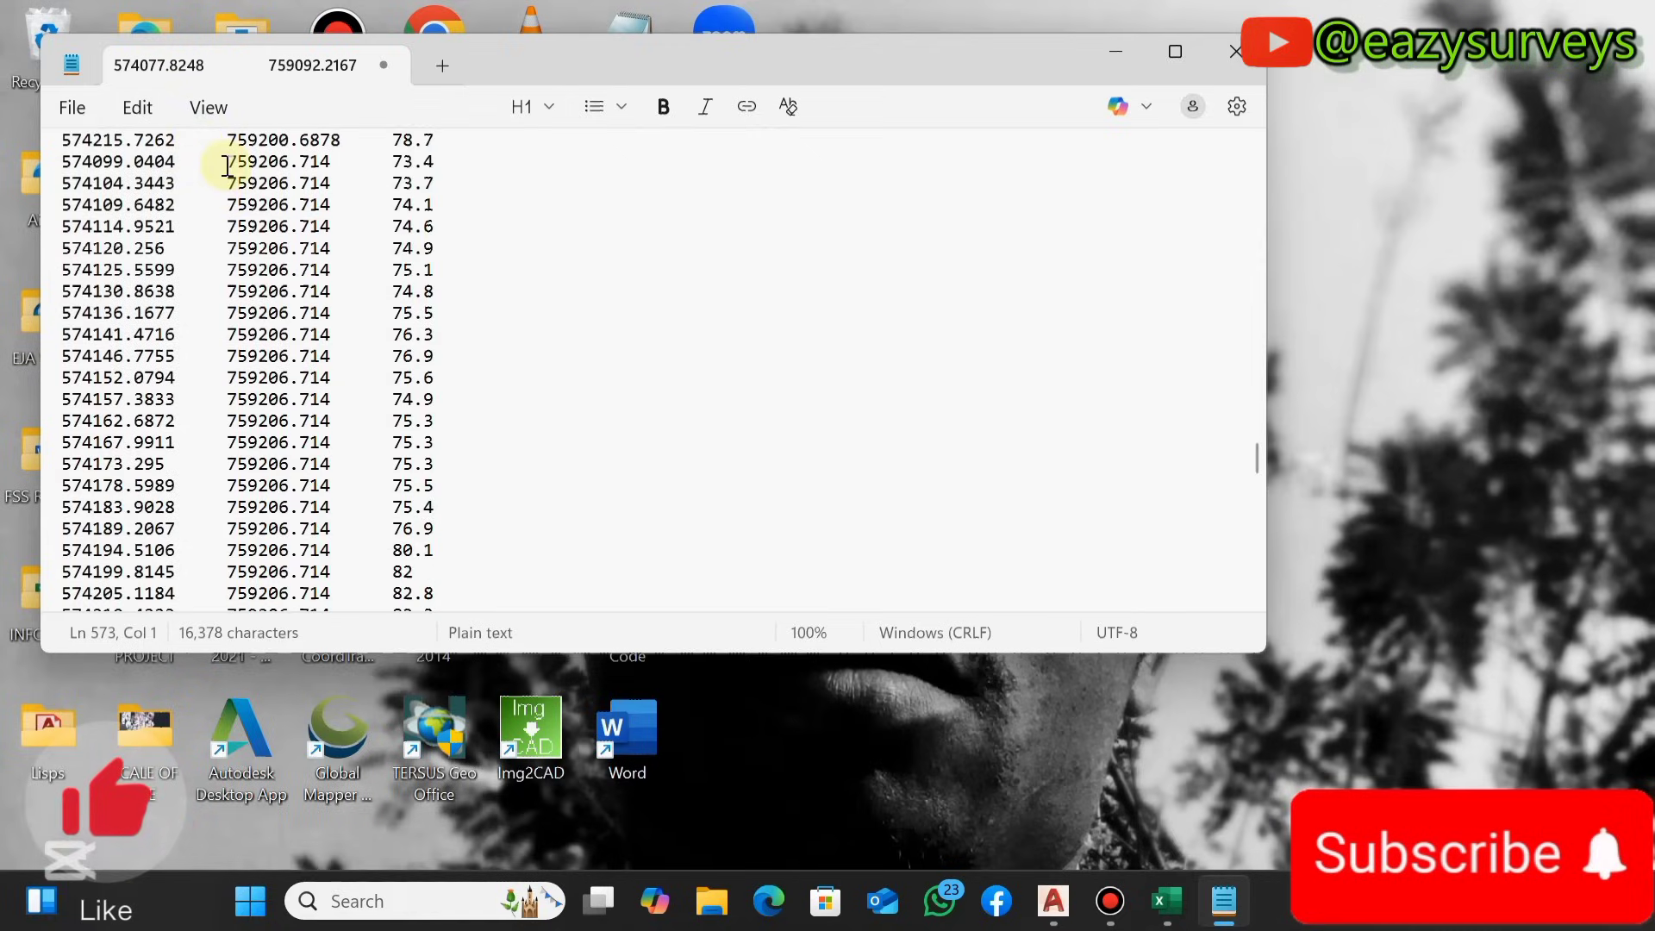
{"action": "left_click_drag", "start_coordinate": [228, 164], "coordinate": [189, 162]}
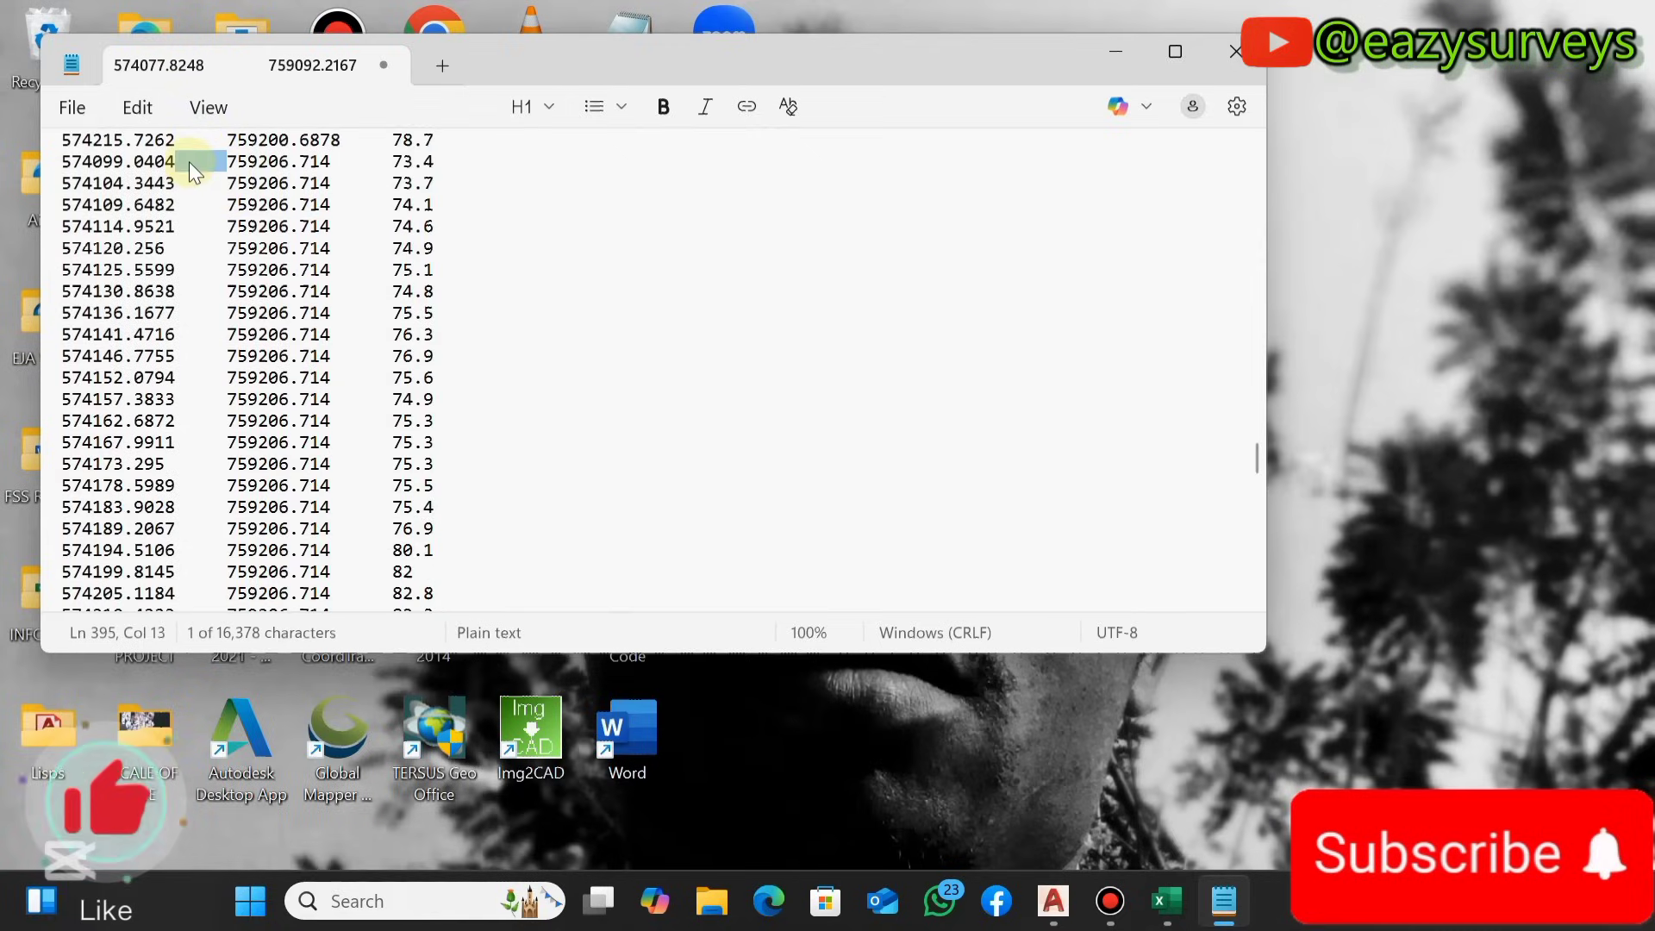
Replace every tab in the Notepad coordinate list with a comma using Replace all
{"action": "left_click", "coordinate": [141, 116]}
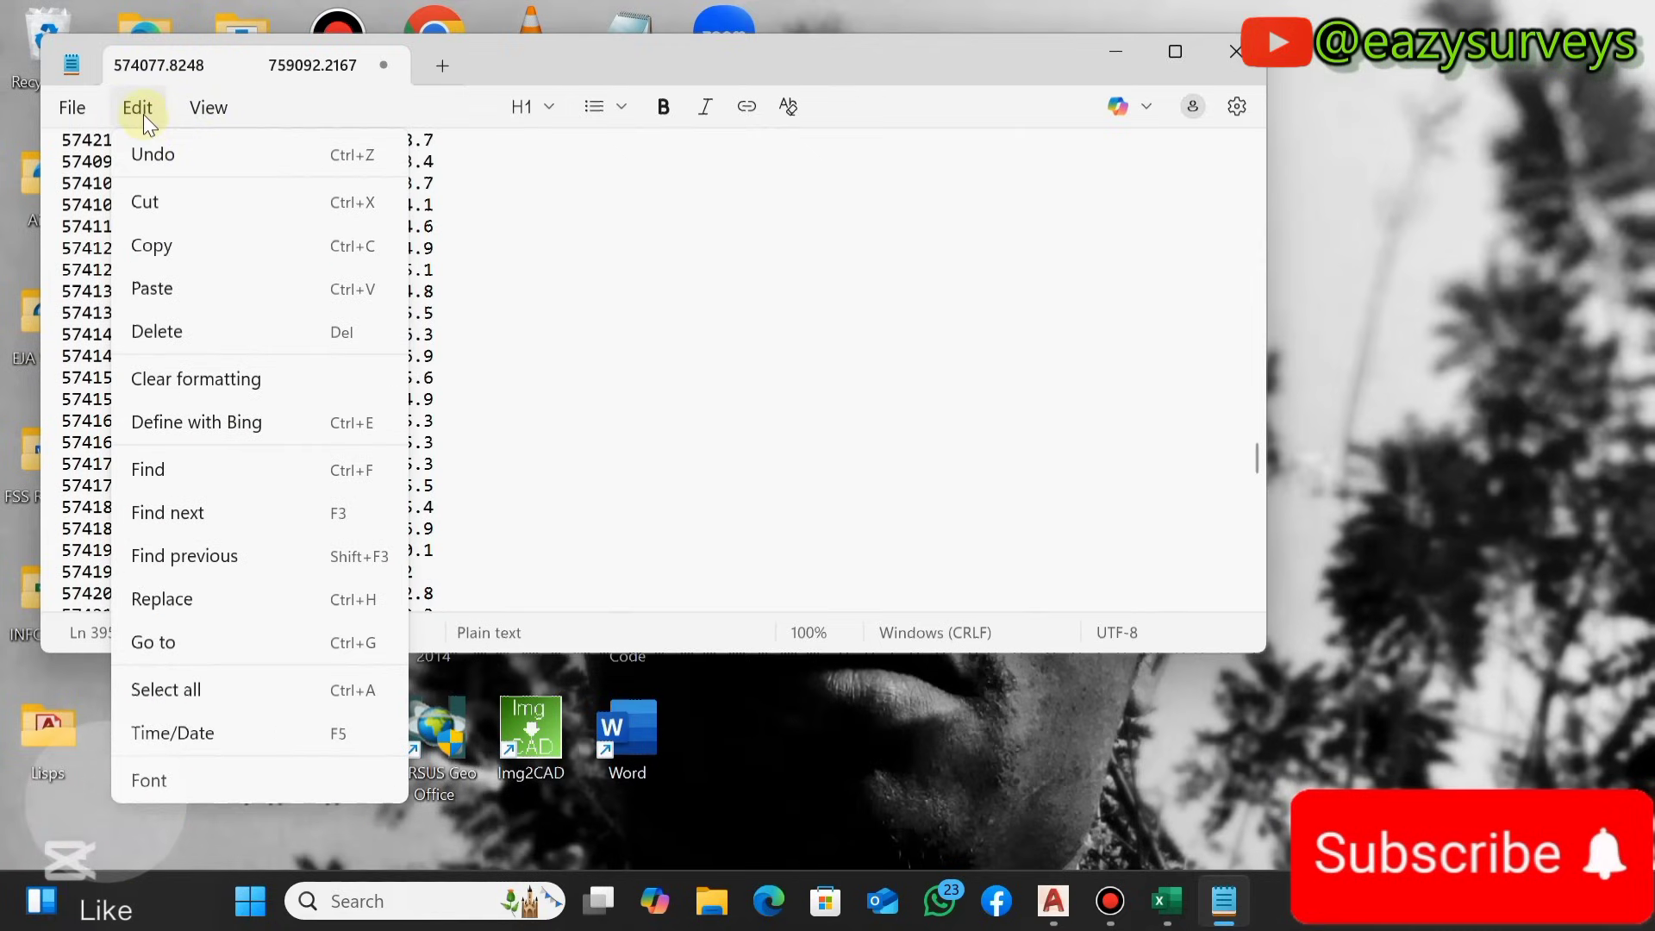
{"action": "left_click", "coordinate": [153, 598]}
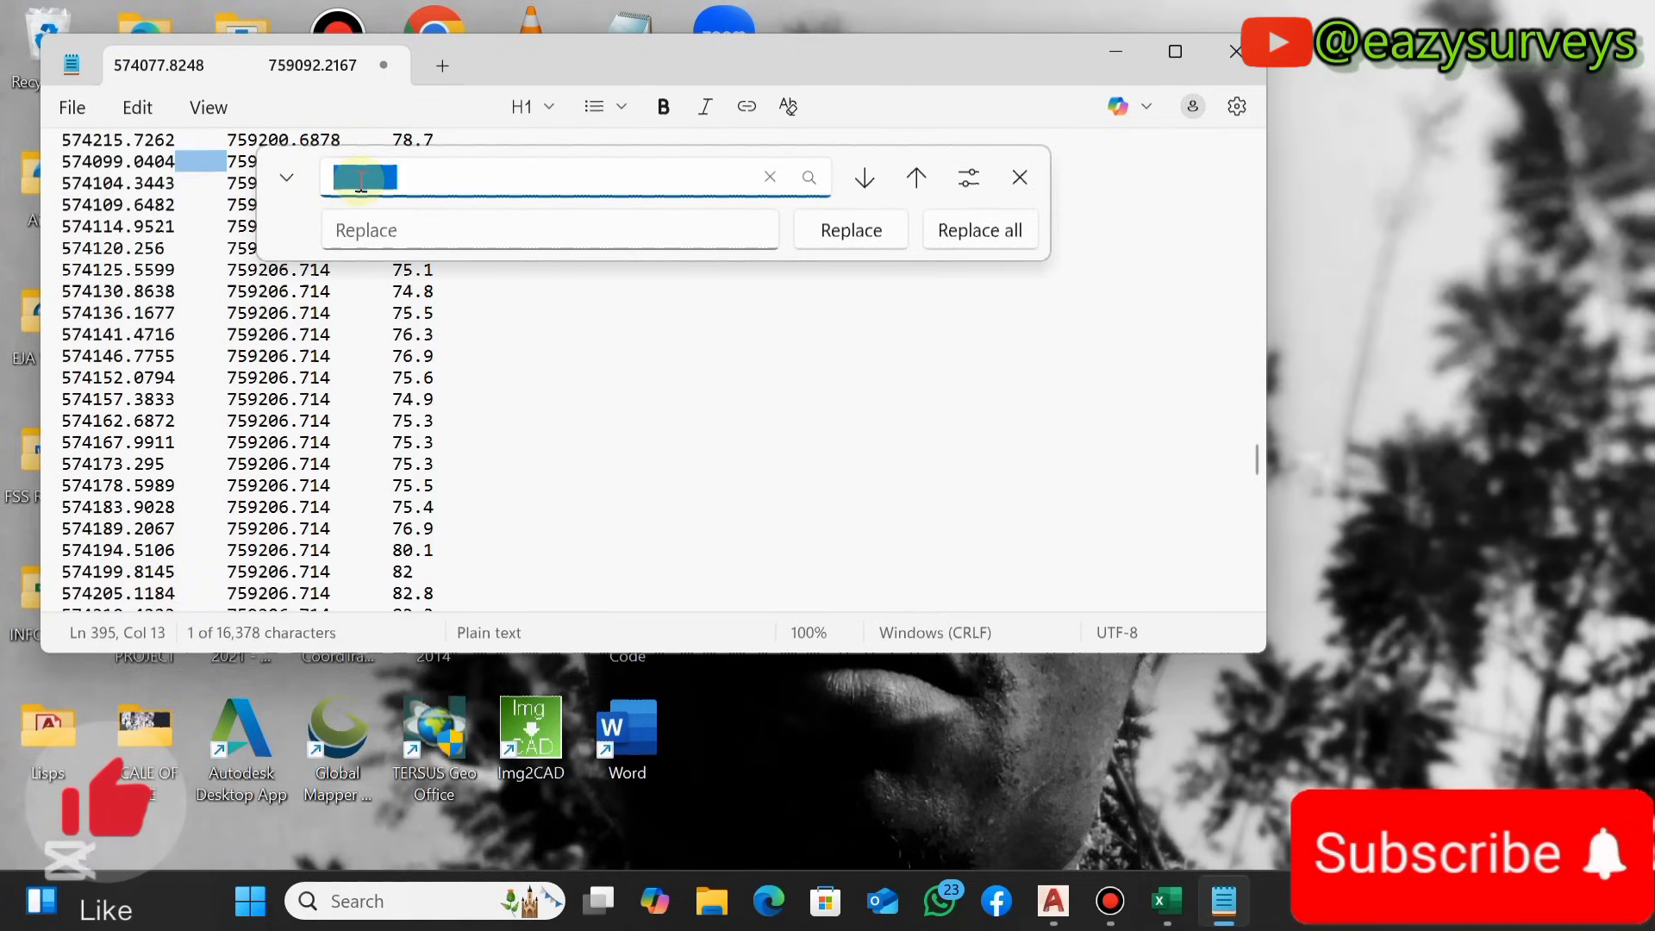
{"action": "left_click", "coordinate": [373, 238]}
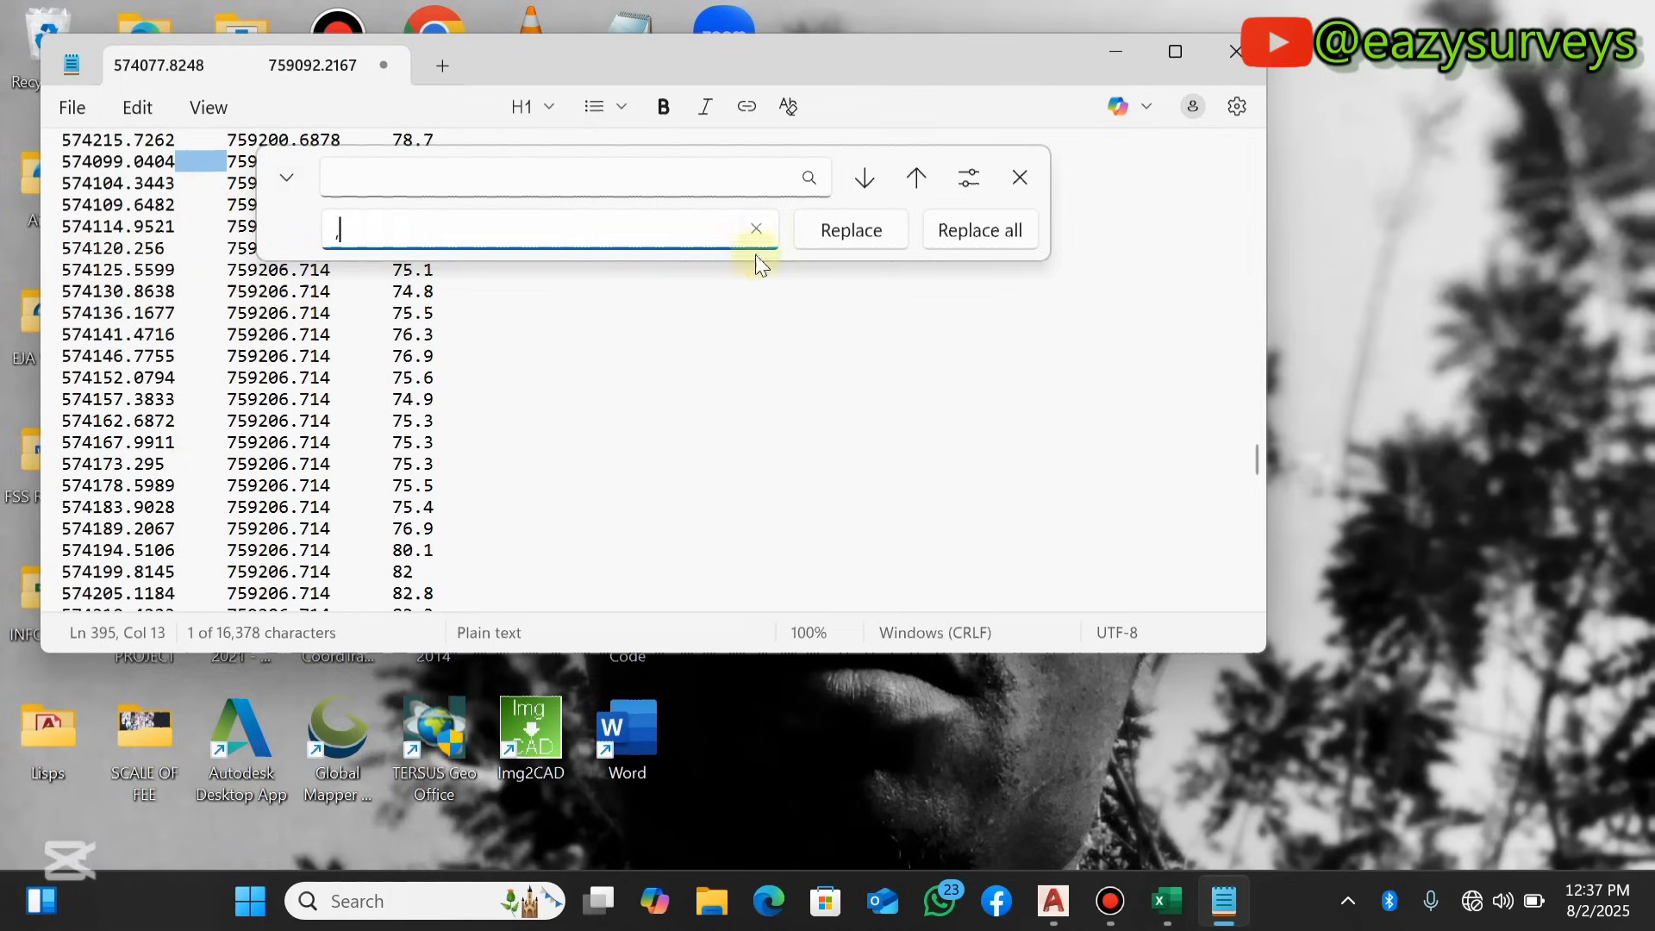
{"action": "left_click", "coordinate": [983, 232]}
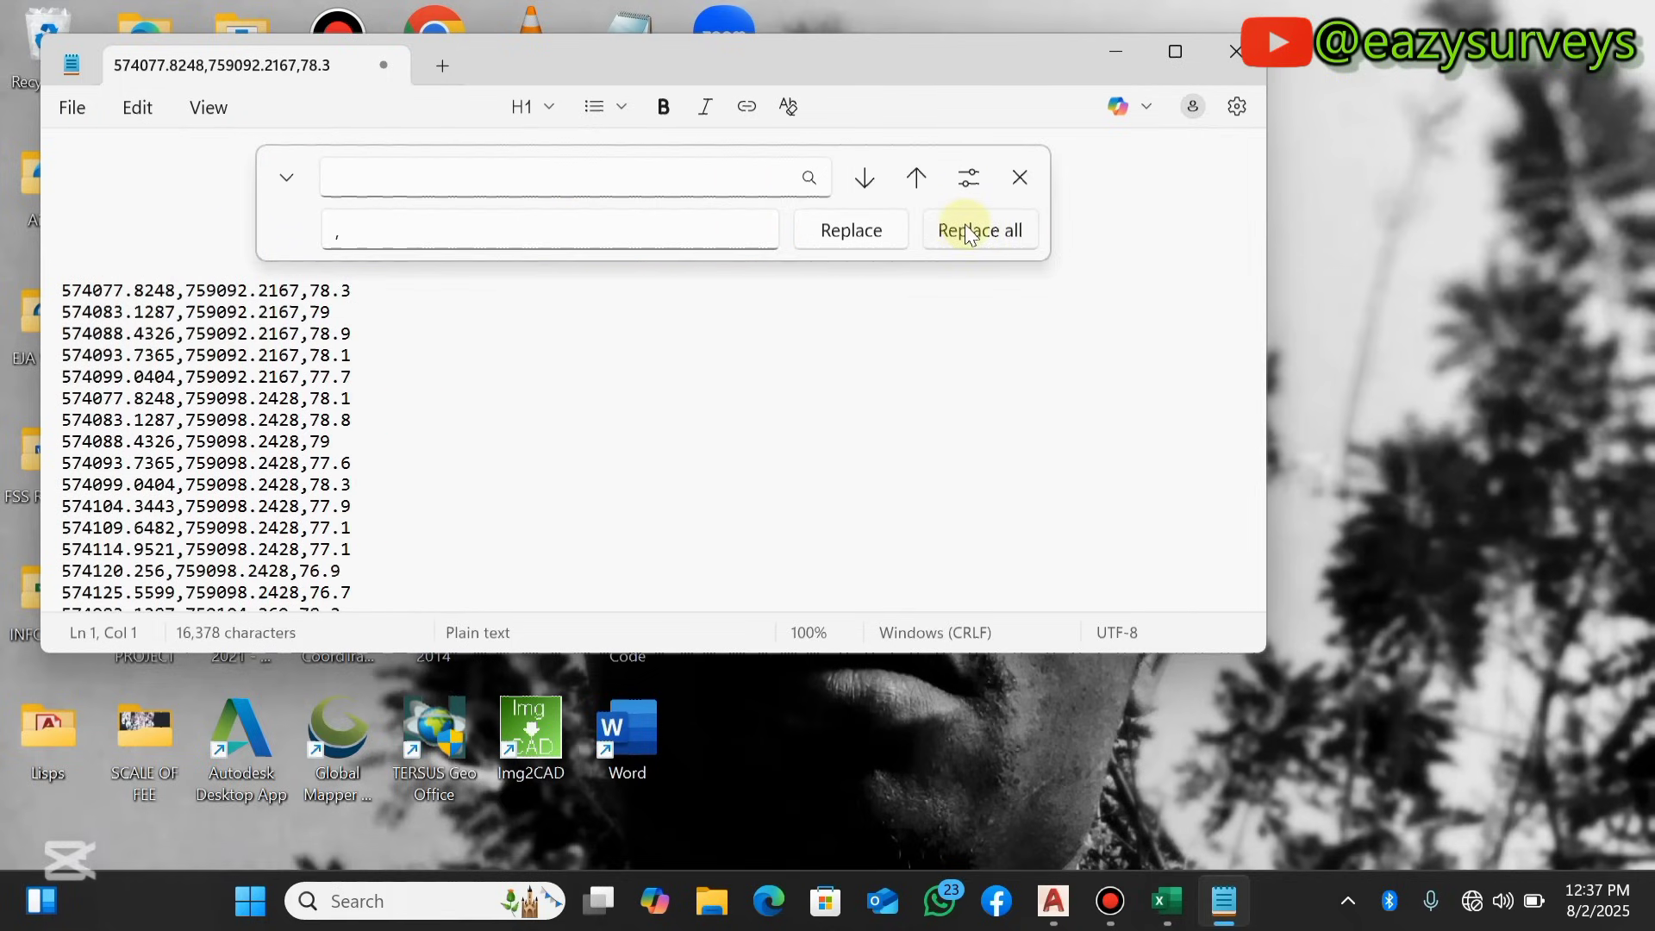
{"action": "left_click", "coordinate": [1019, 182]}
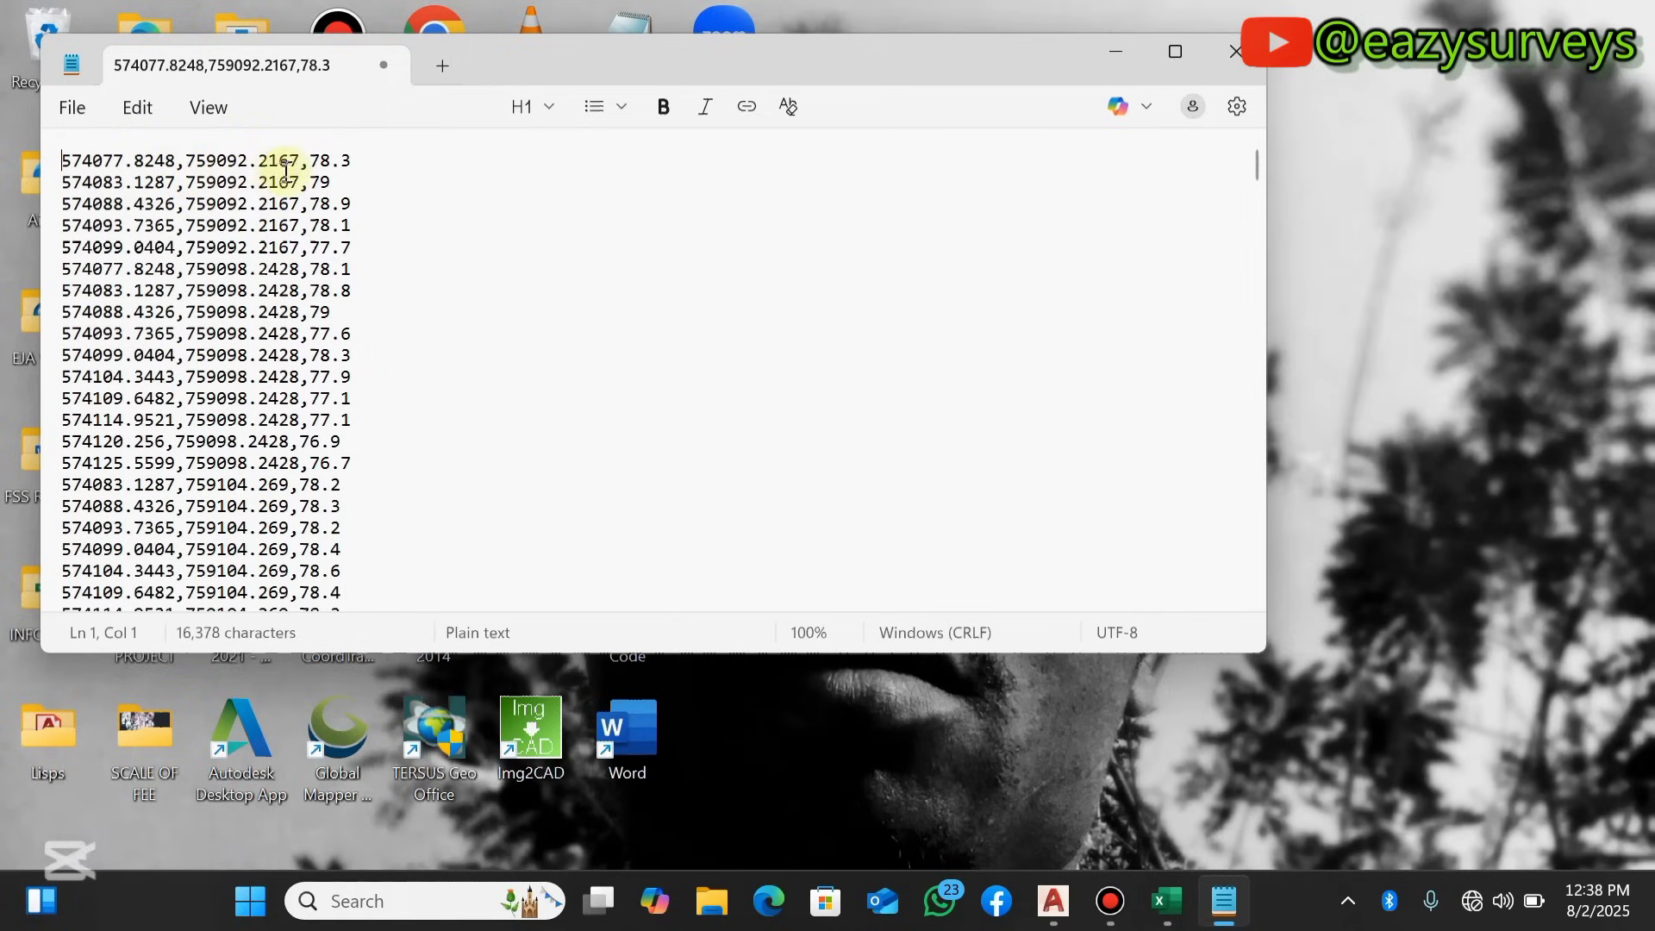
Check the first line's values (574077.8248, 78.3), then select all the coordinate text
{"action": "left_click", "coordinate": [123, 160]}
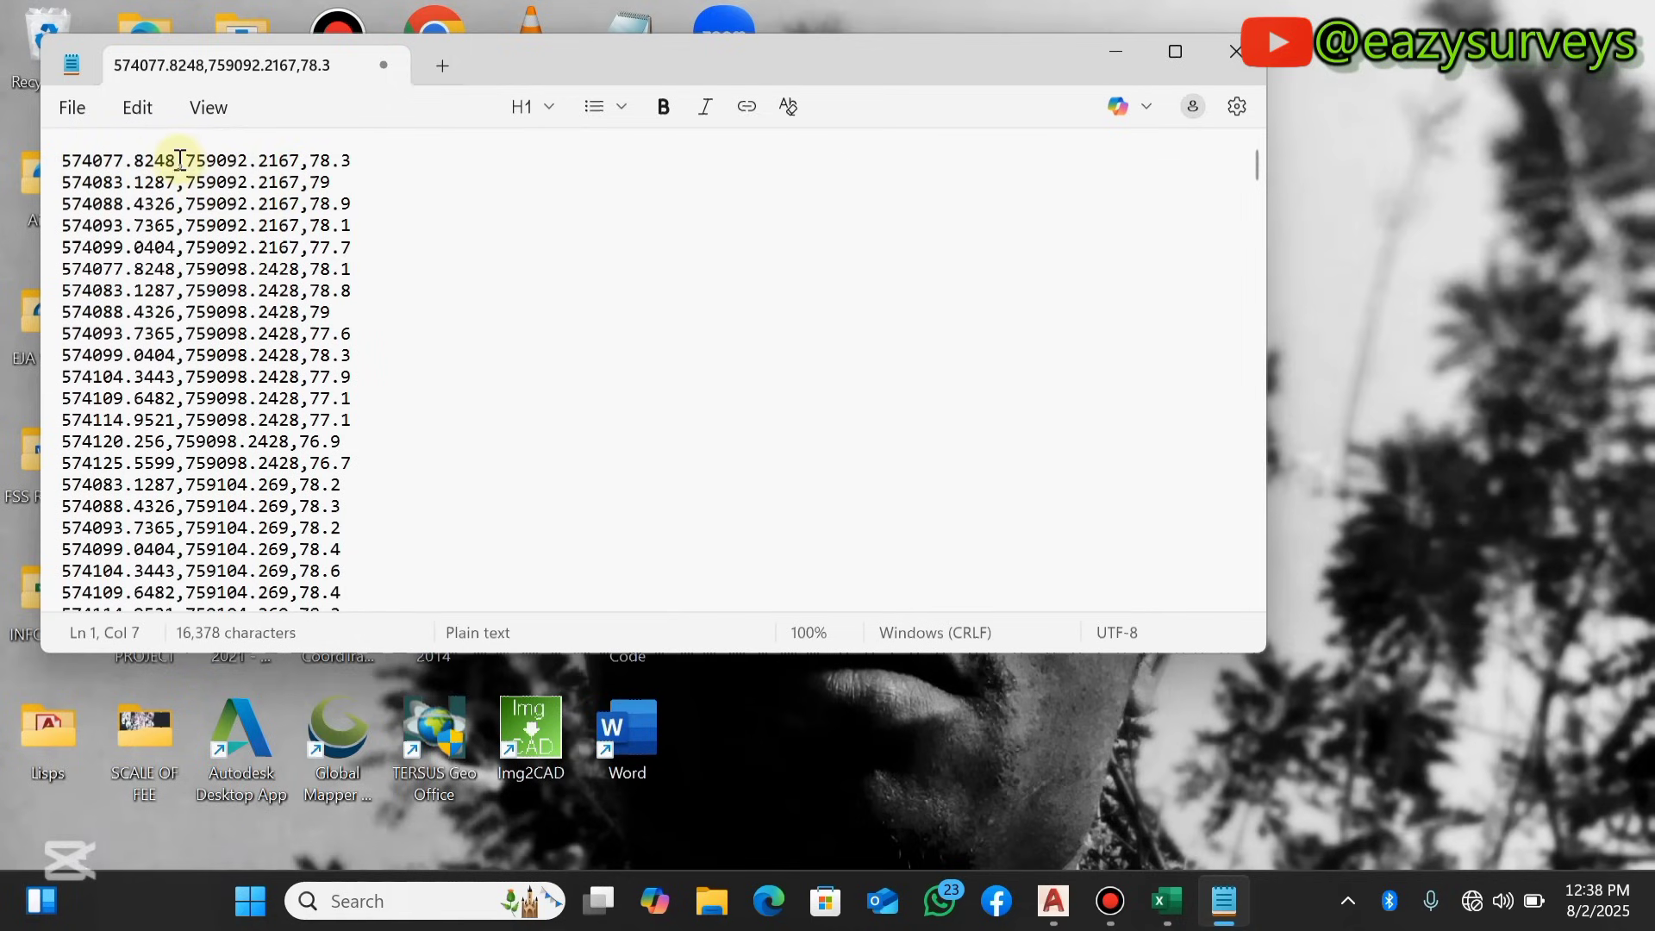
{"action": "double_click", "coordinate": [147, 160]}
{"action": "left_click", "coordinate": [209, 158]}
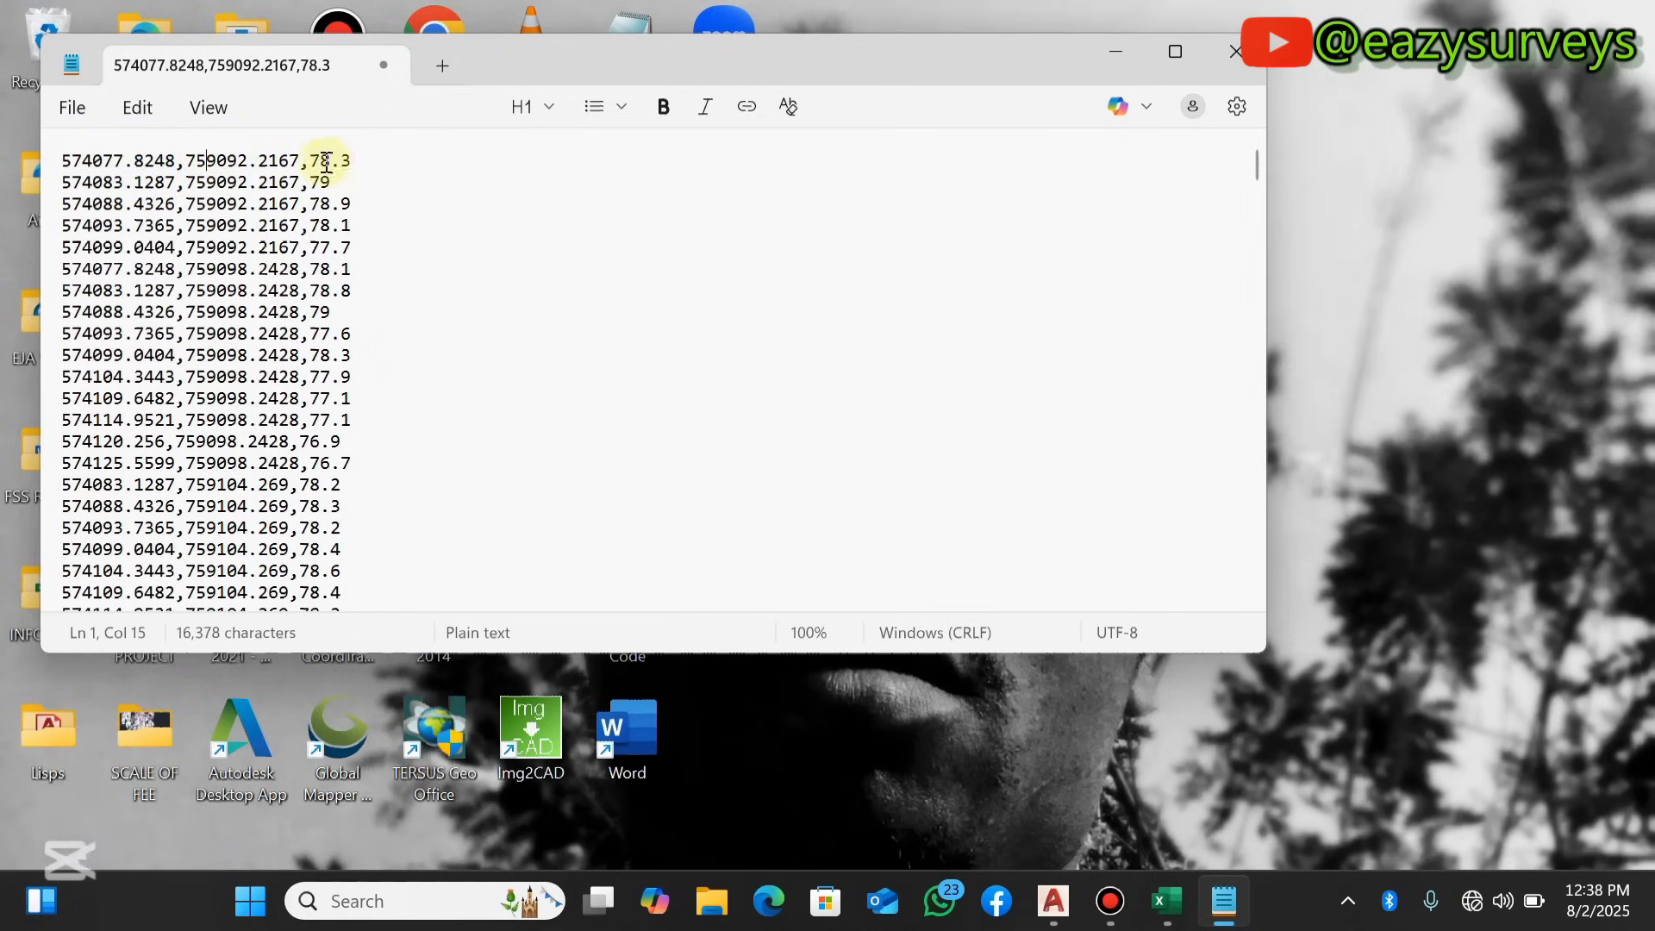
{"action": "left_click", "coordinate": [298, 162], "text": "shift"}
{"action": "double_click", "coordinate": [349, 163]}
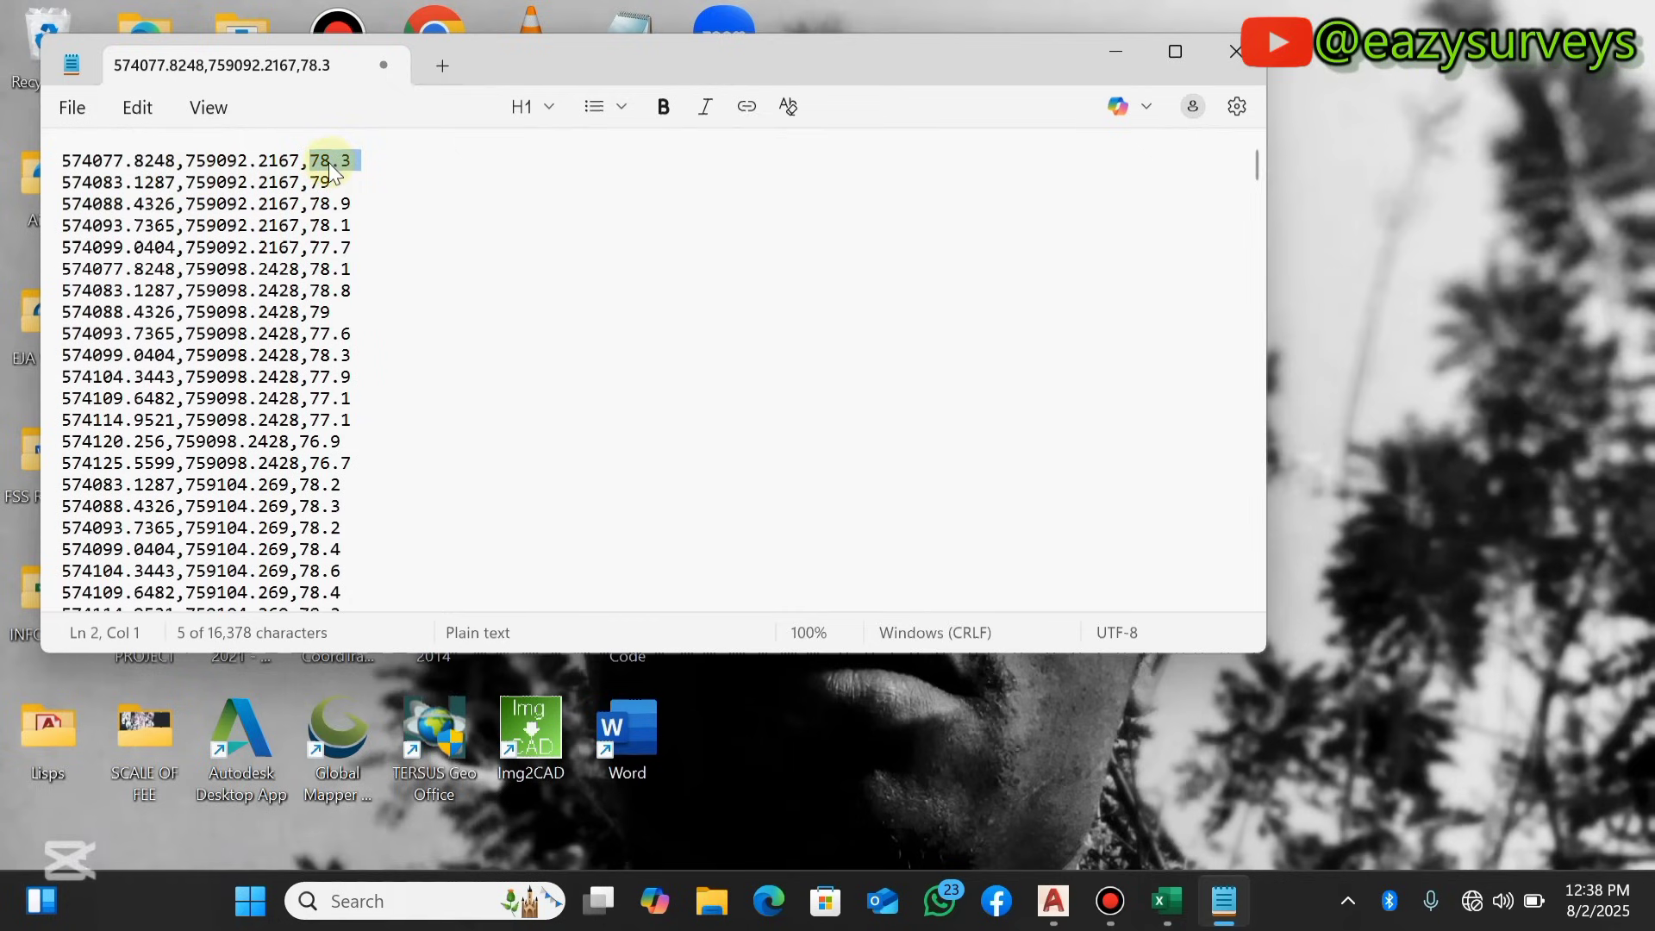
{"action": "left_click", "coordinate": [192, 180]}
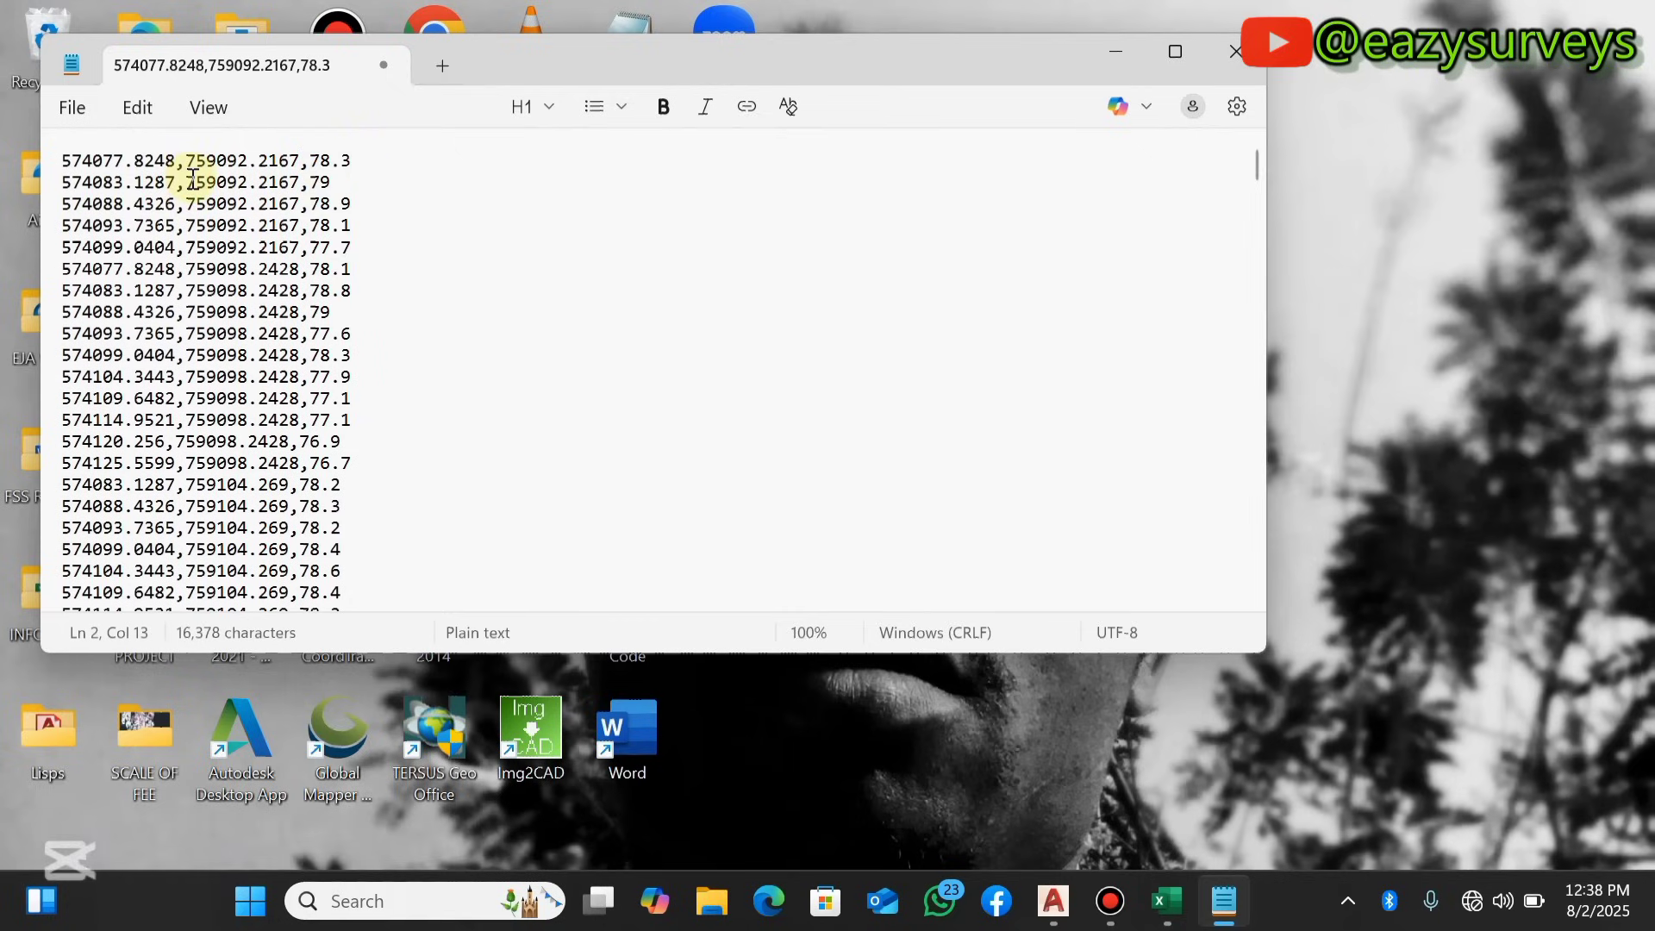
{"action": "key", "text": "ctrl+a"}
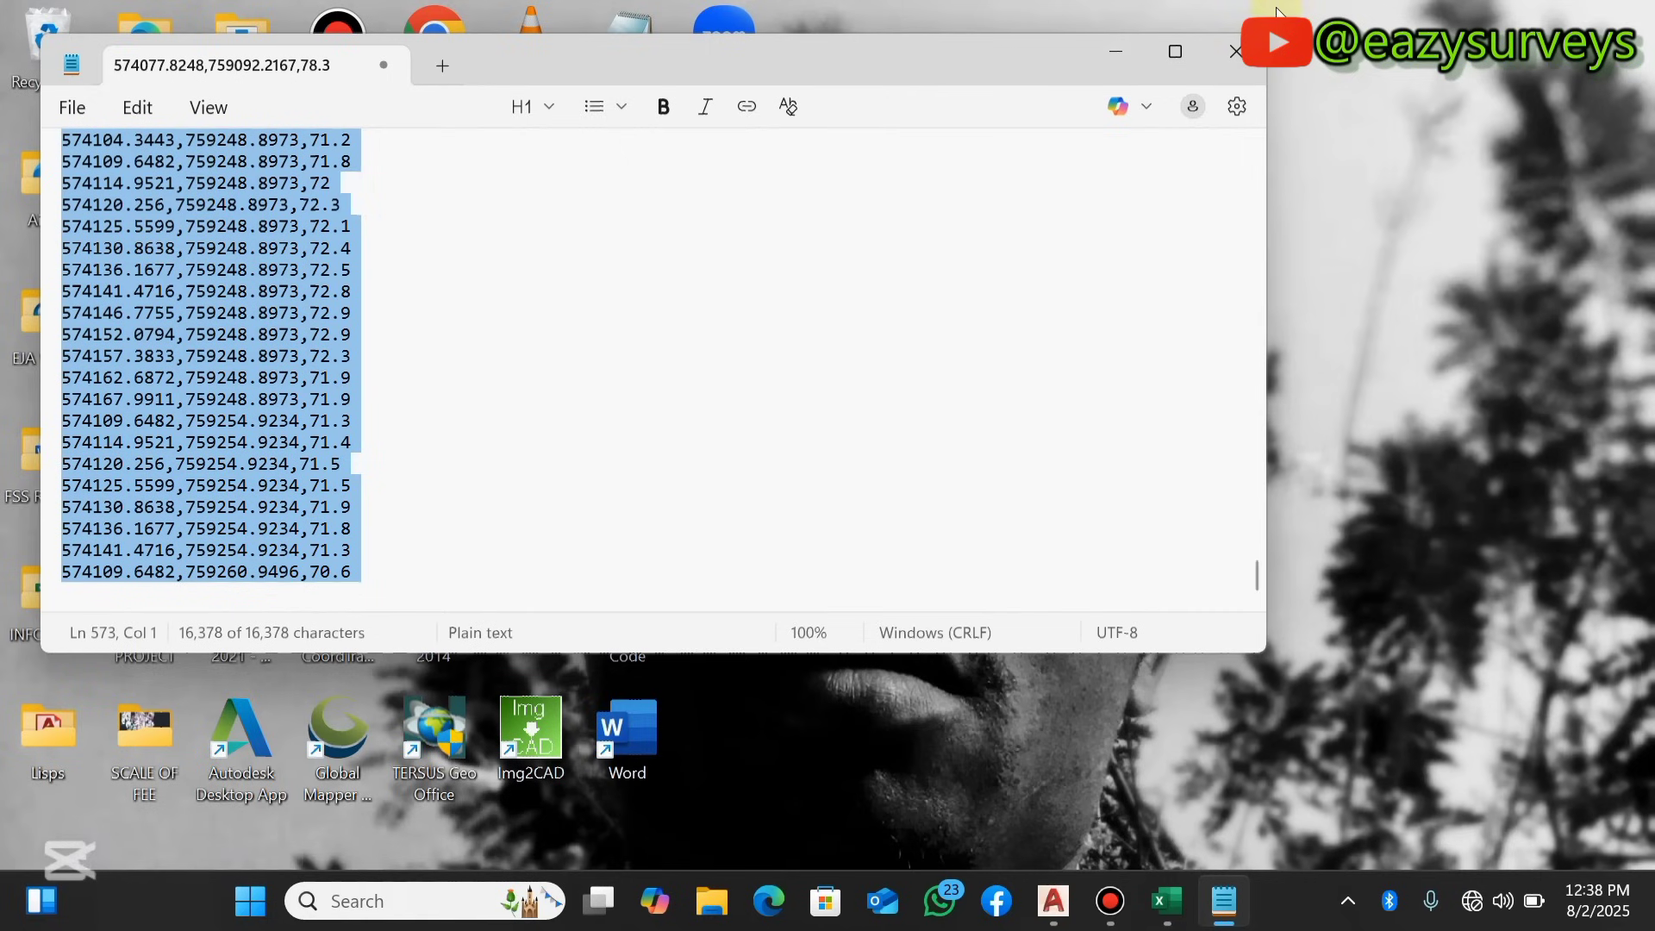
Switch to AutoCAD and open Drawing Units (UN), showing Decimal 0.00, Deg/Min/Sec and Meters
{"action": "left_click", "coordinate": [1111, 54]}
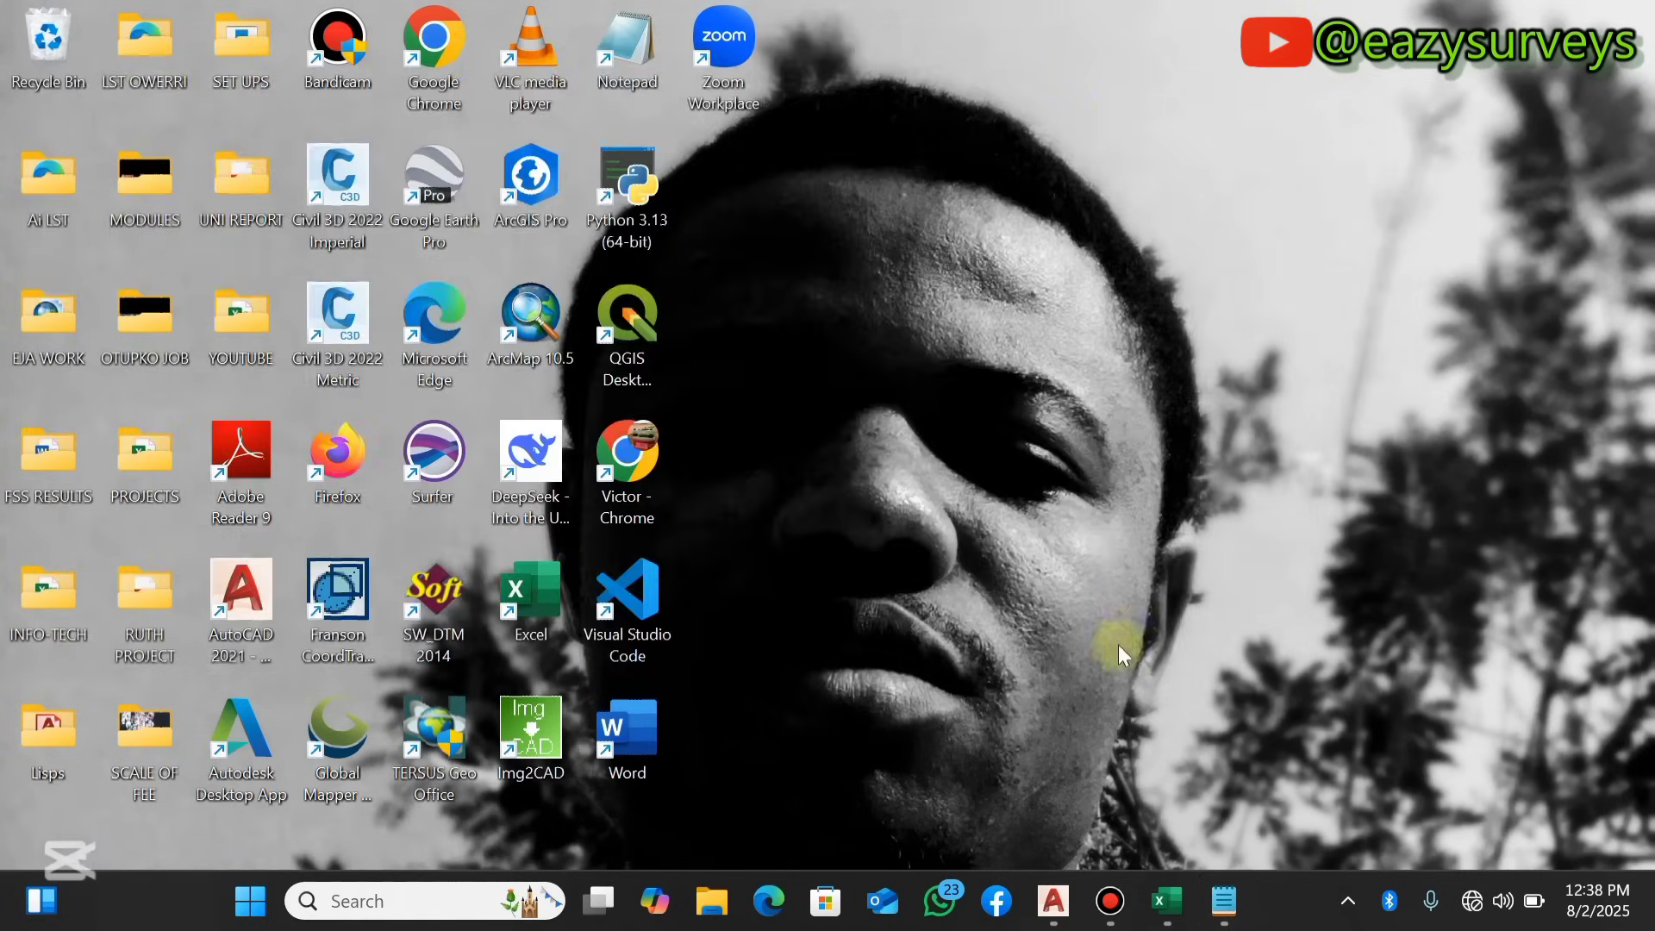
{"action": "left_click", "coordinate": [1053, 900]}
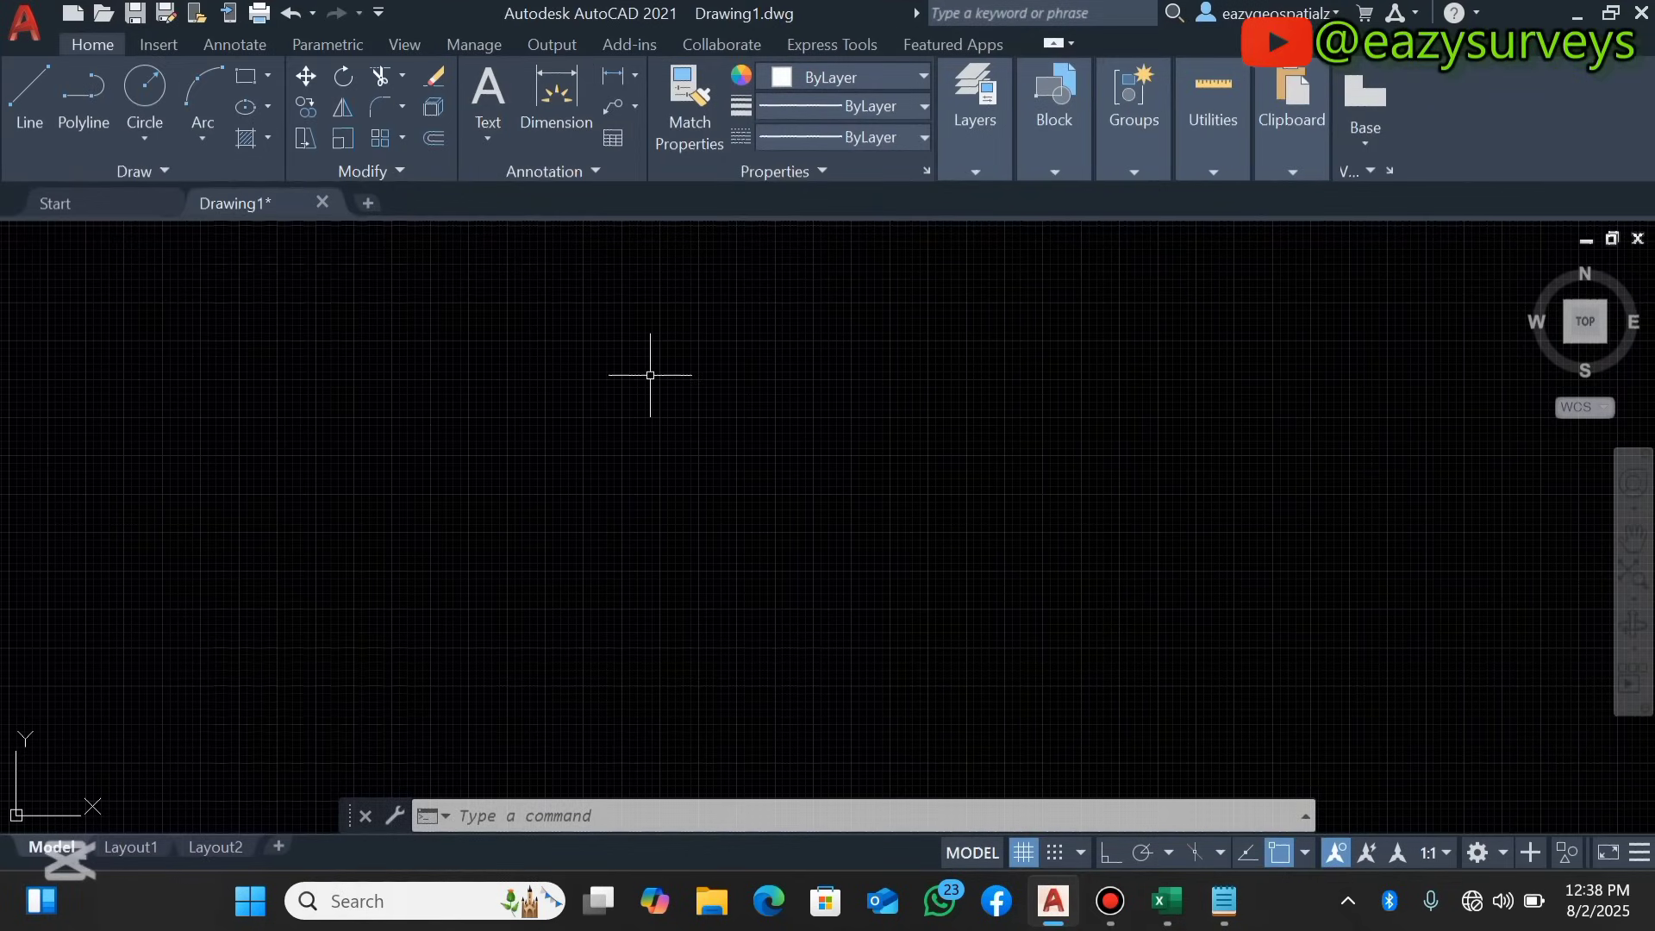
{"action": "type", "text": "un"}
{"action": "key", "text": "Return"}
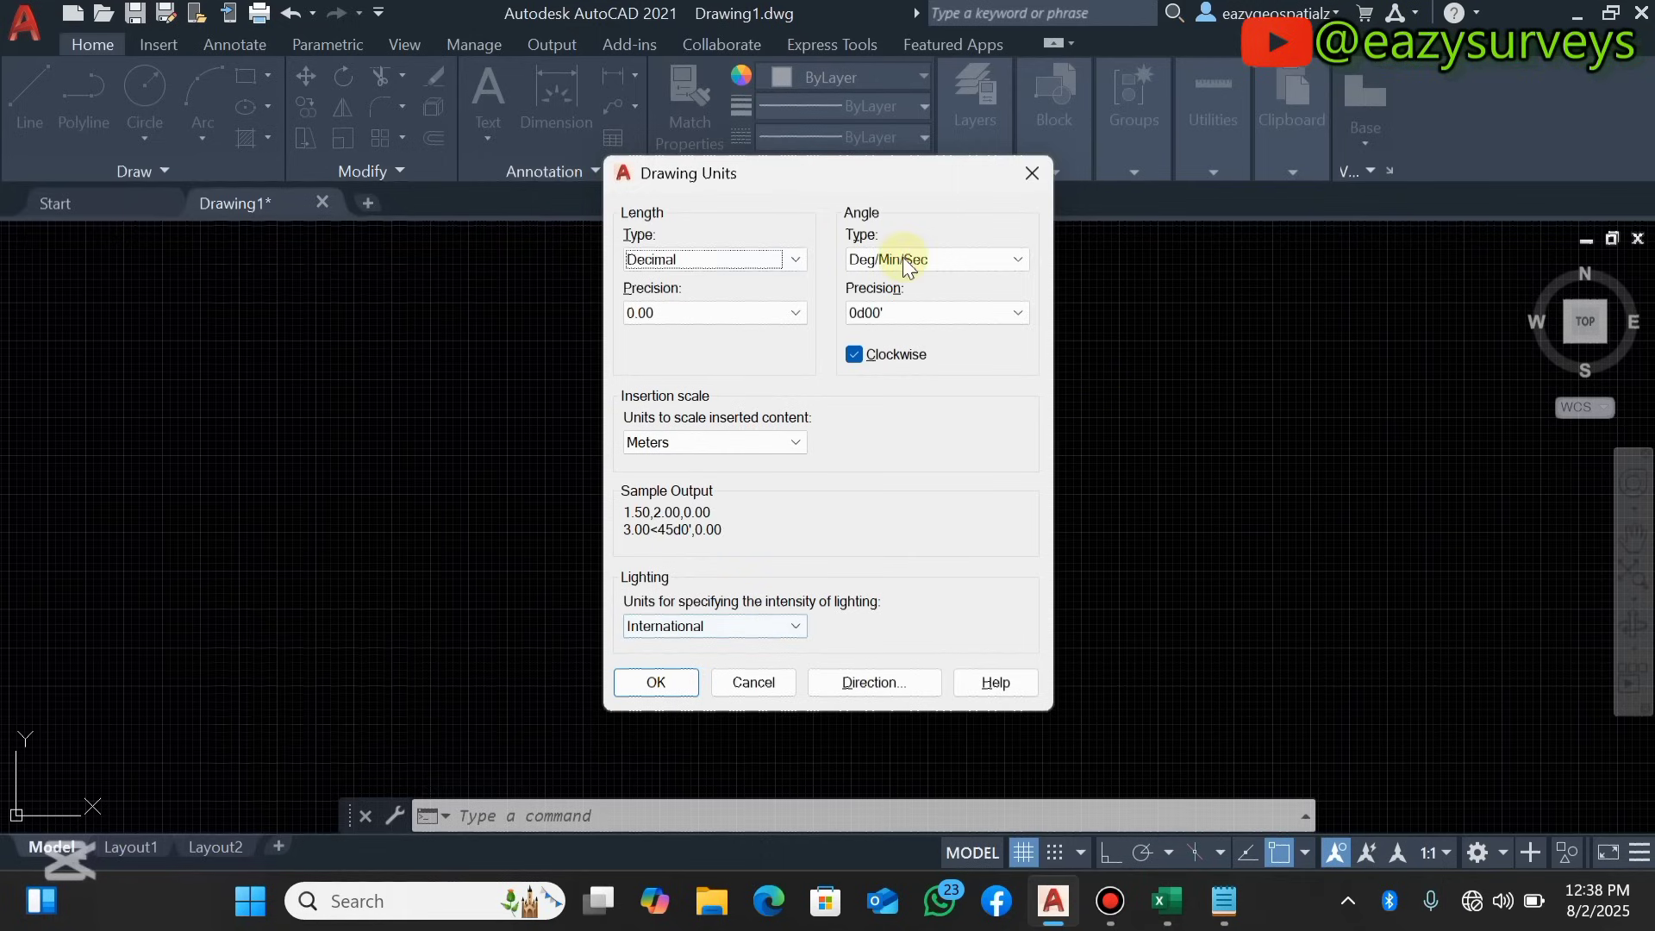
Accept the drawing units and open the Point Style settings
{"action": "left_click", "coordinate": [655, 682]}
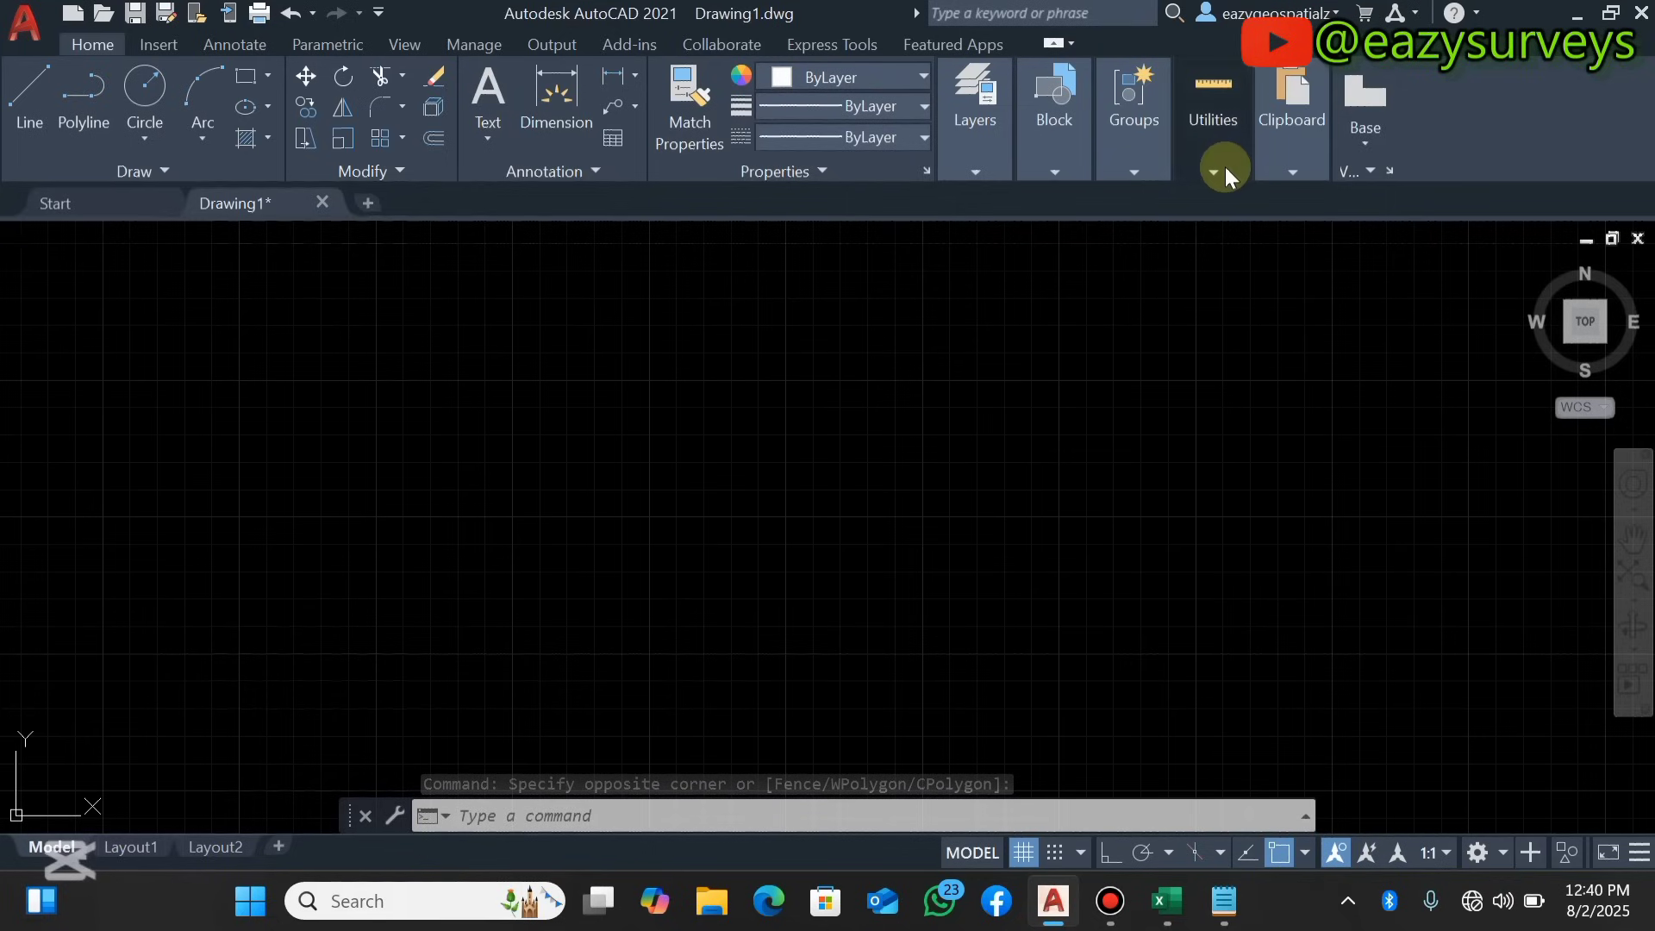
{"action": "left_click", "coordinate": [1224, 167]}
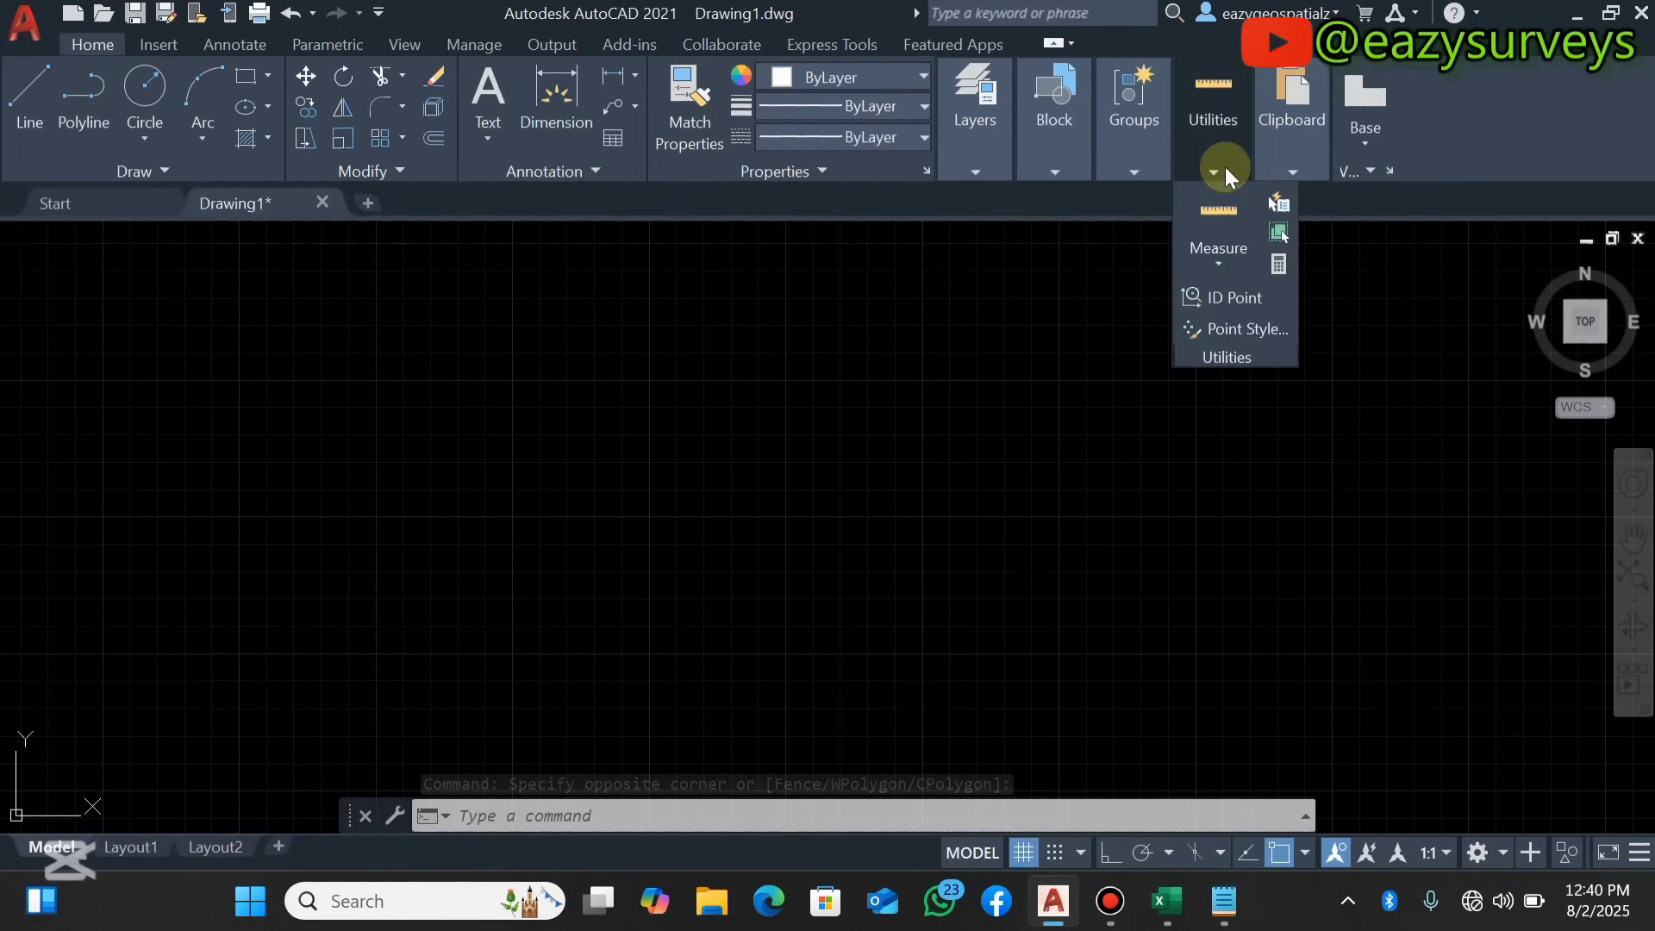
{"action": "left_click", "coordinate": [1217, 331]}
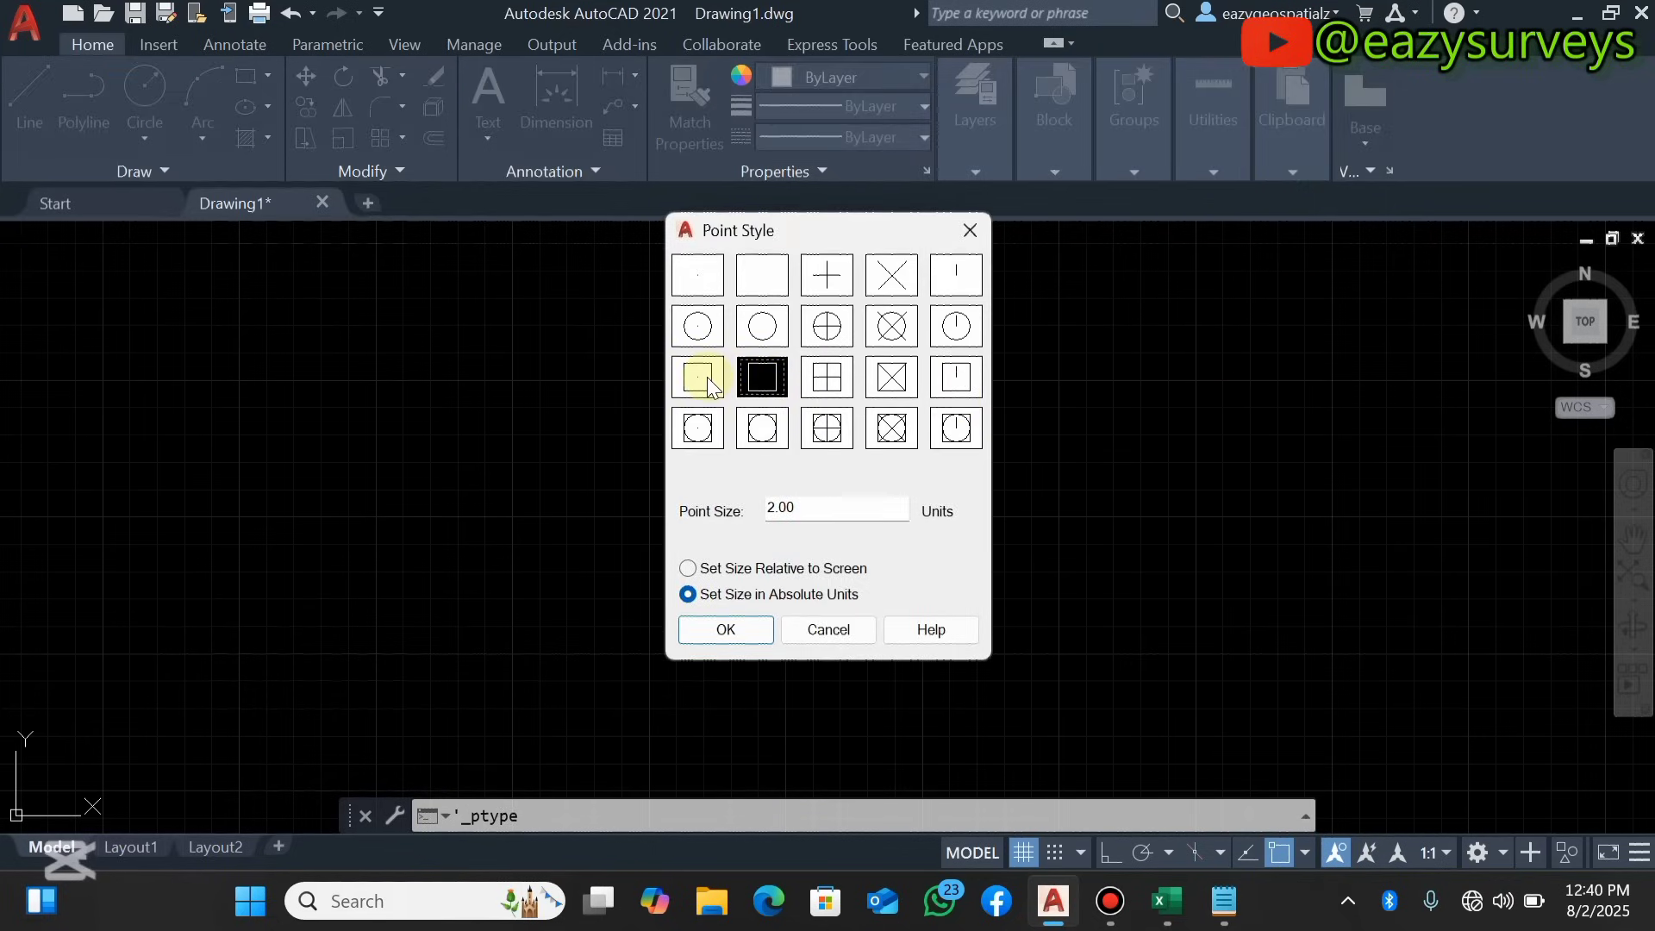
Set the square-with-dot point style, size 2 in absolute units
{"action": "left_click", "coordinate": [701, 375]}
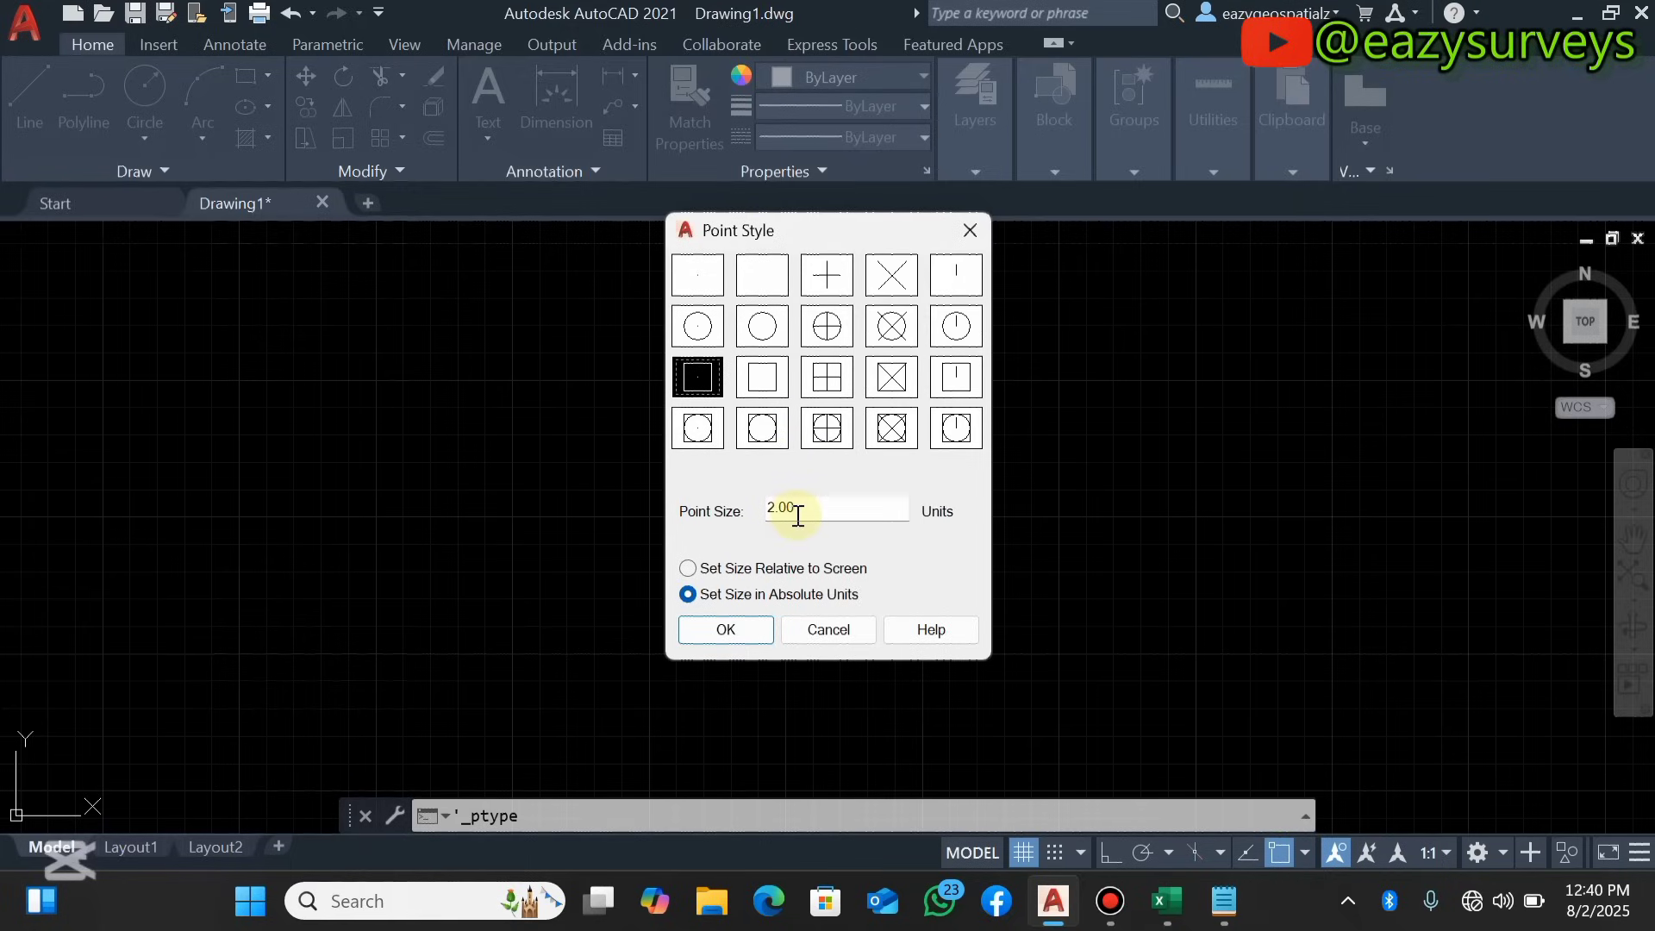
{"action": "left_click_drag", "start_coordinate": [801, 511], "coordinate": [755, 516]}
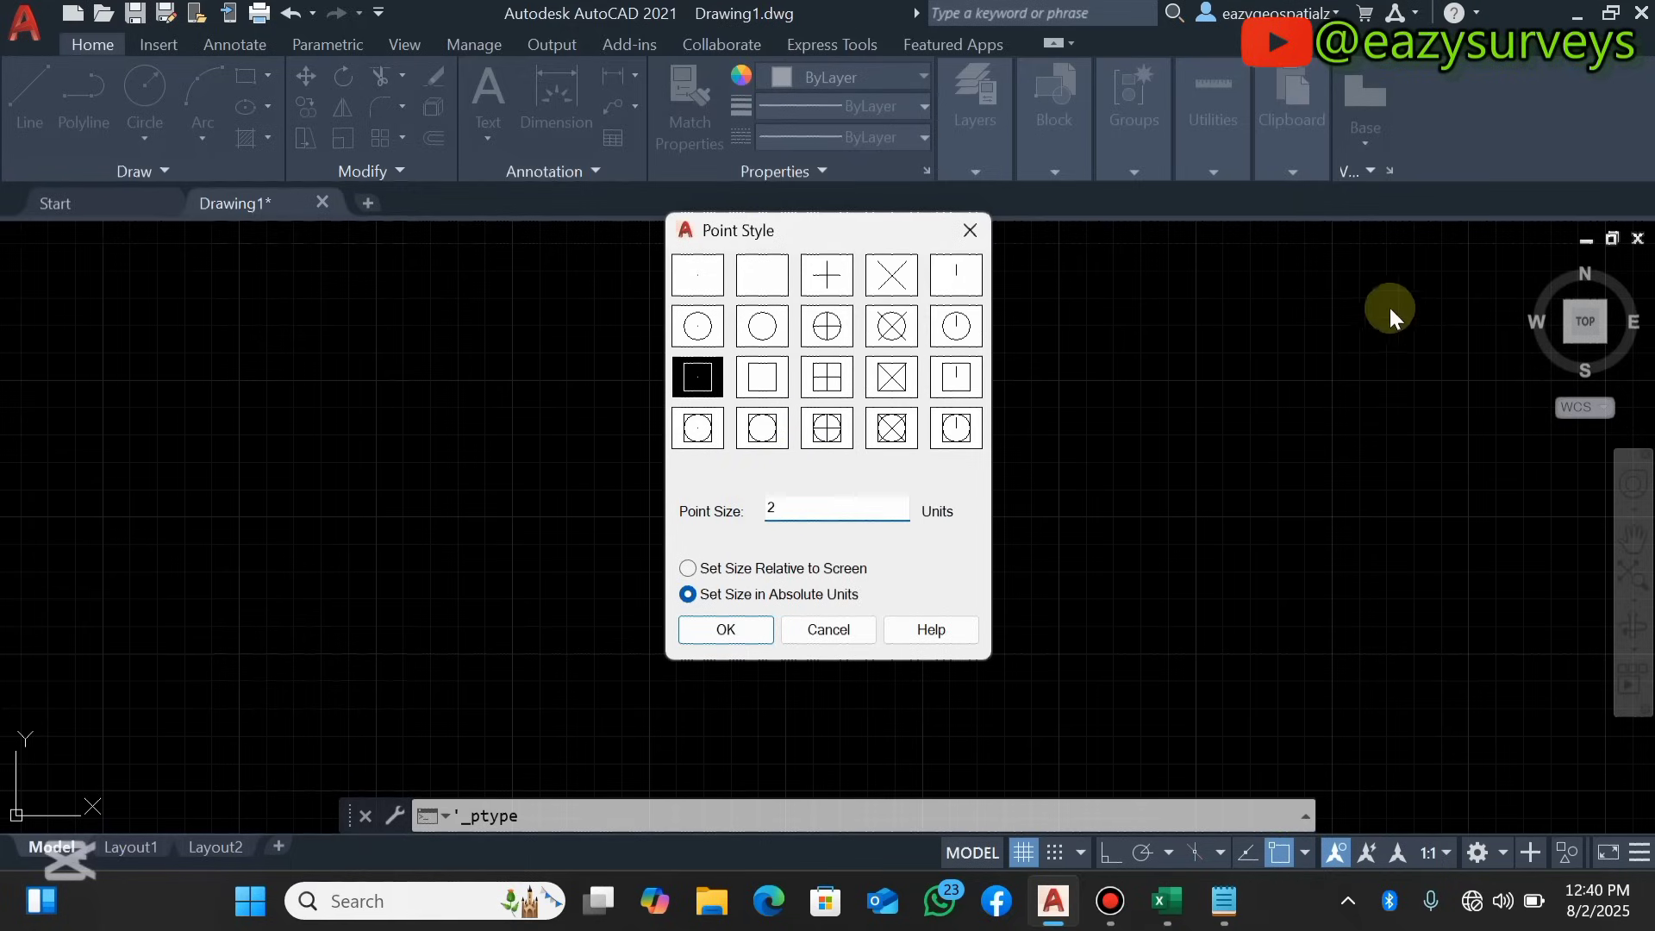
{"action": "left_click", "coordinate": [738, 571]}
{"action": "left_click", "coordinate": [688, 595]}
{"action": "left_click", "coordinate": [727, 630]}
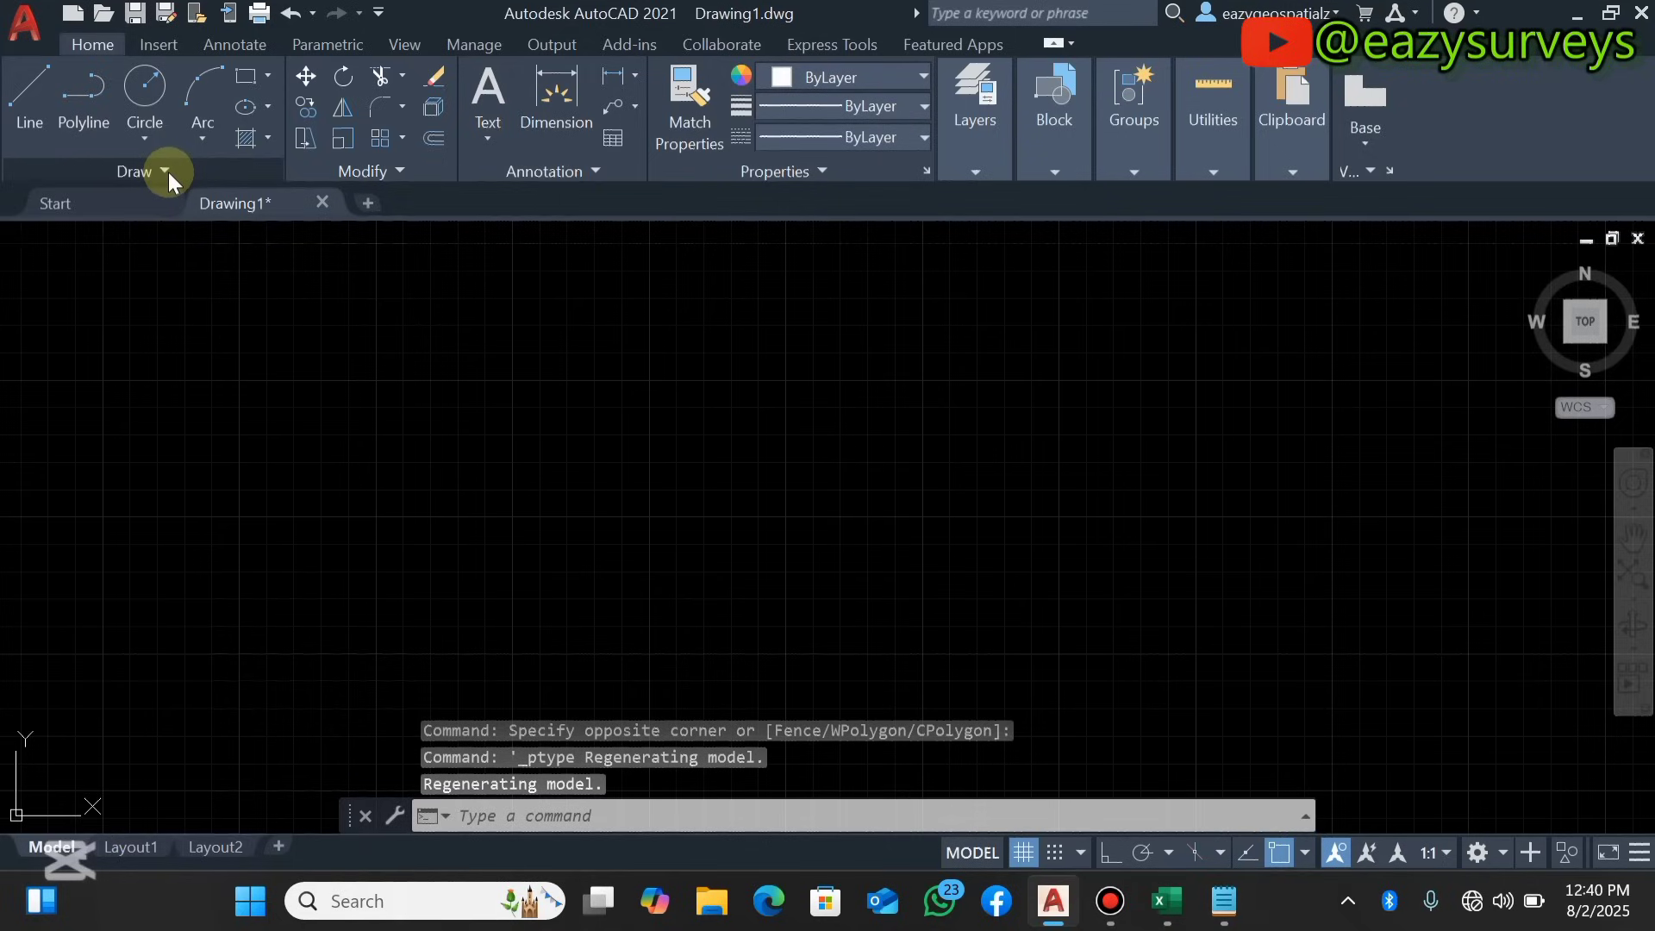
Start the Multiple Points command from the Draw panel slide-out
{"action": "left_click", "coordinate": [166, 172]}
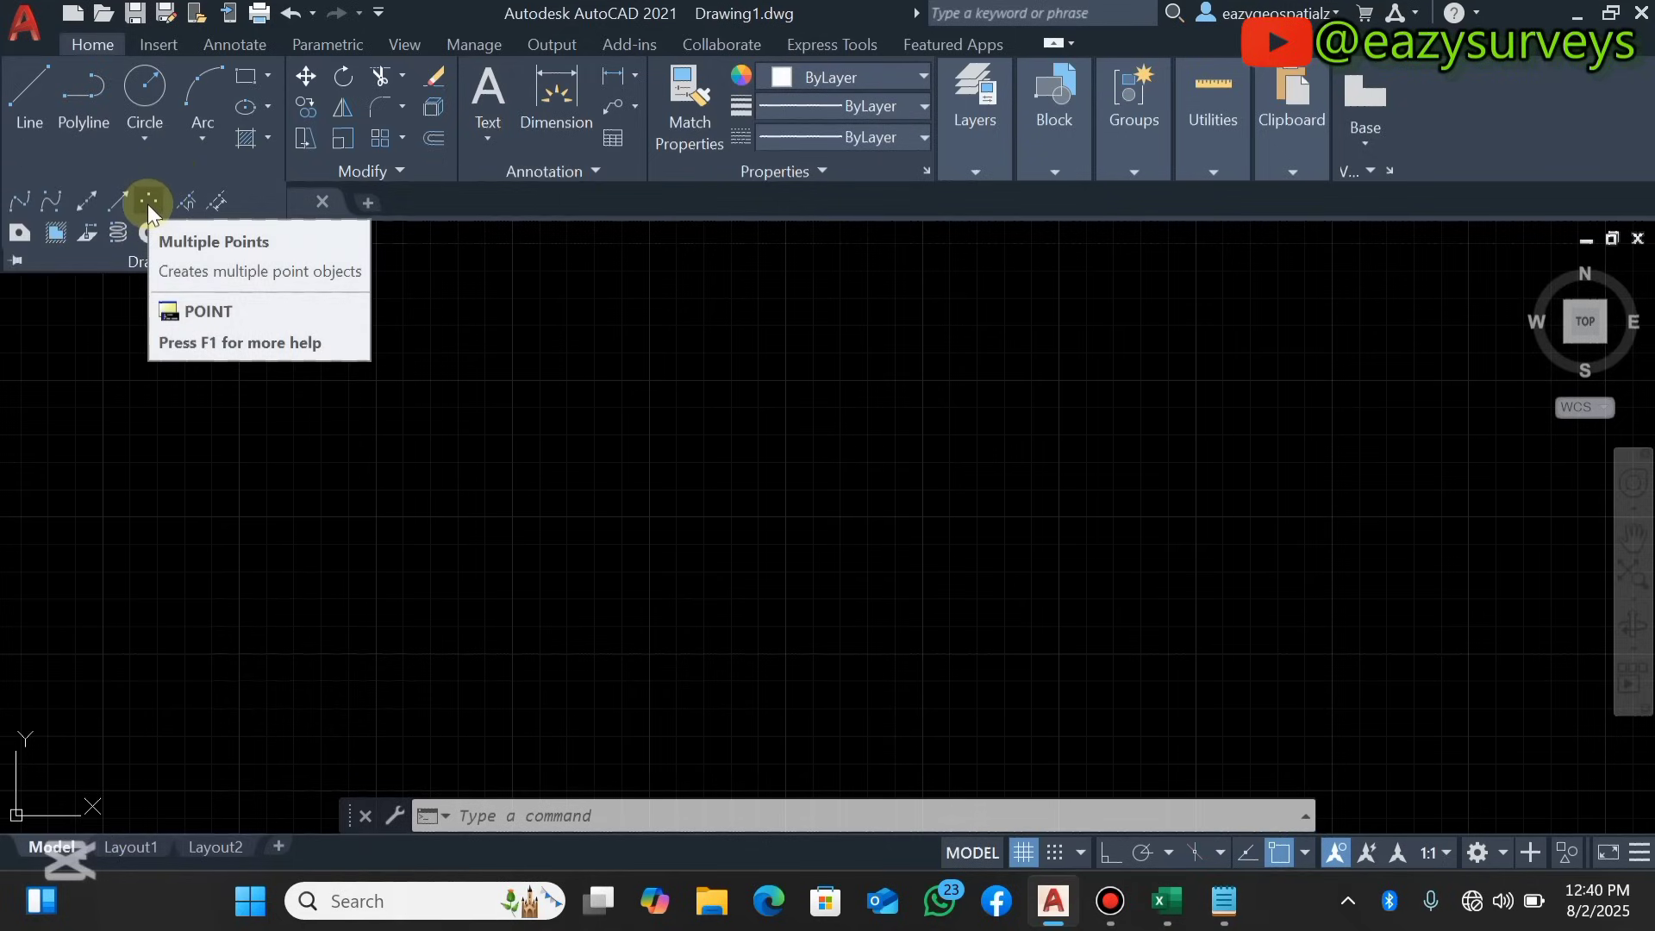
{"action": "left_click", "coordinate": [147, 204]}
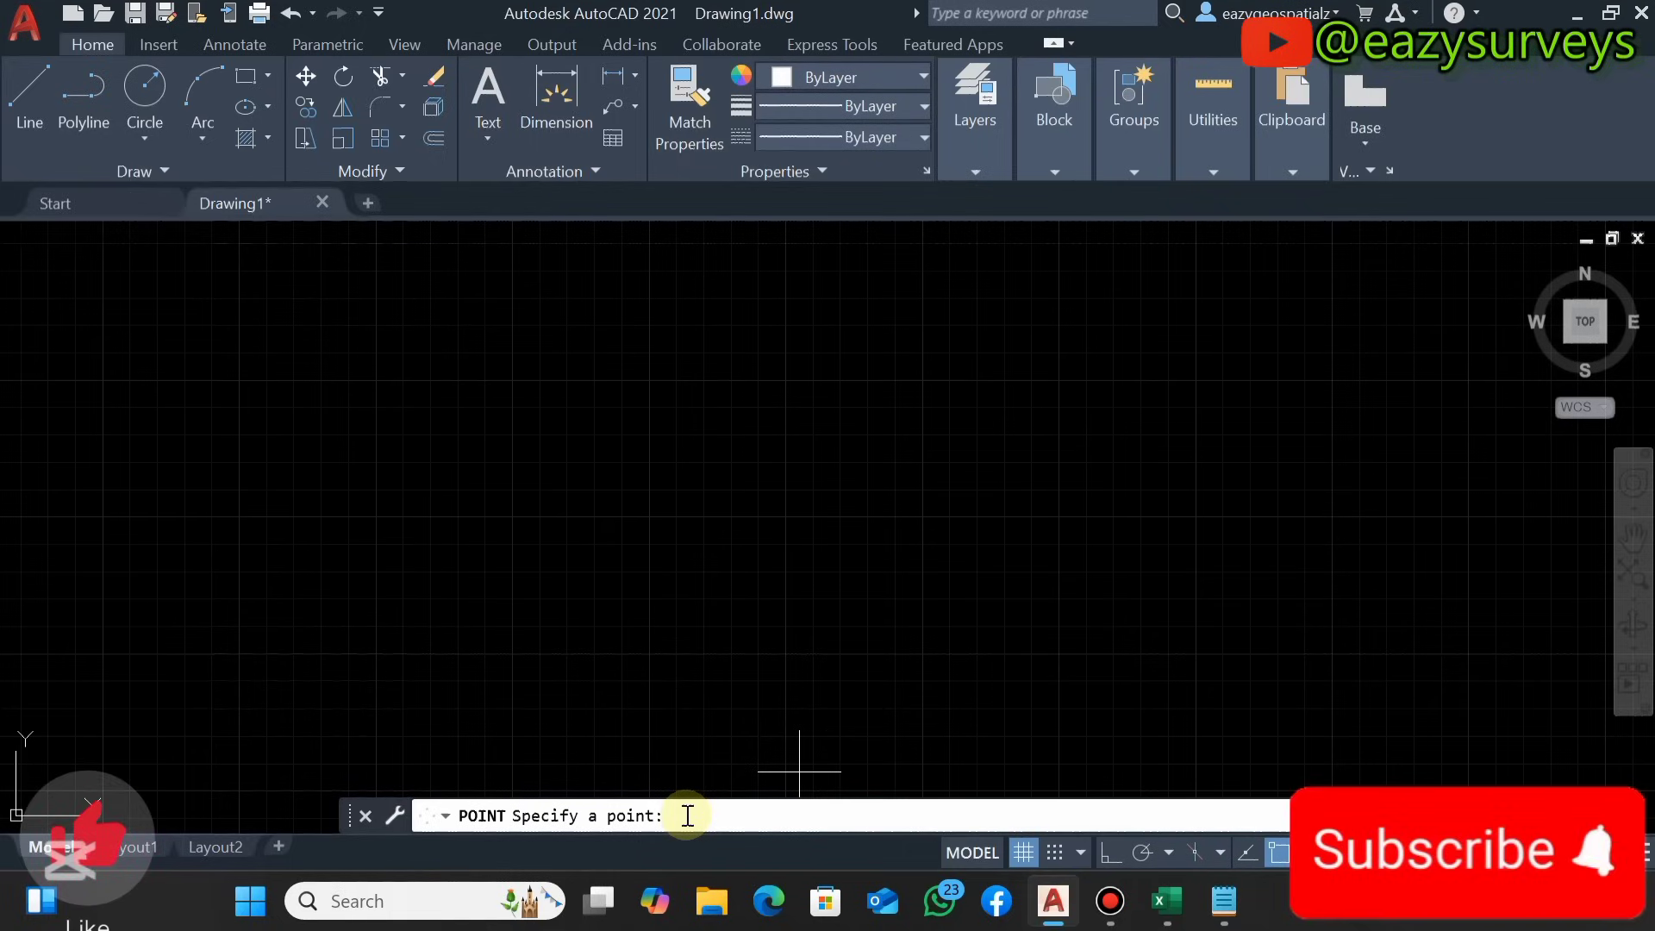
Paste the E,N,H coordinates at the POINT prompt, then end the command
{"action": "key", "text": "ctrl+v"}
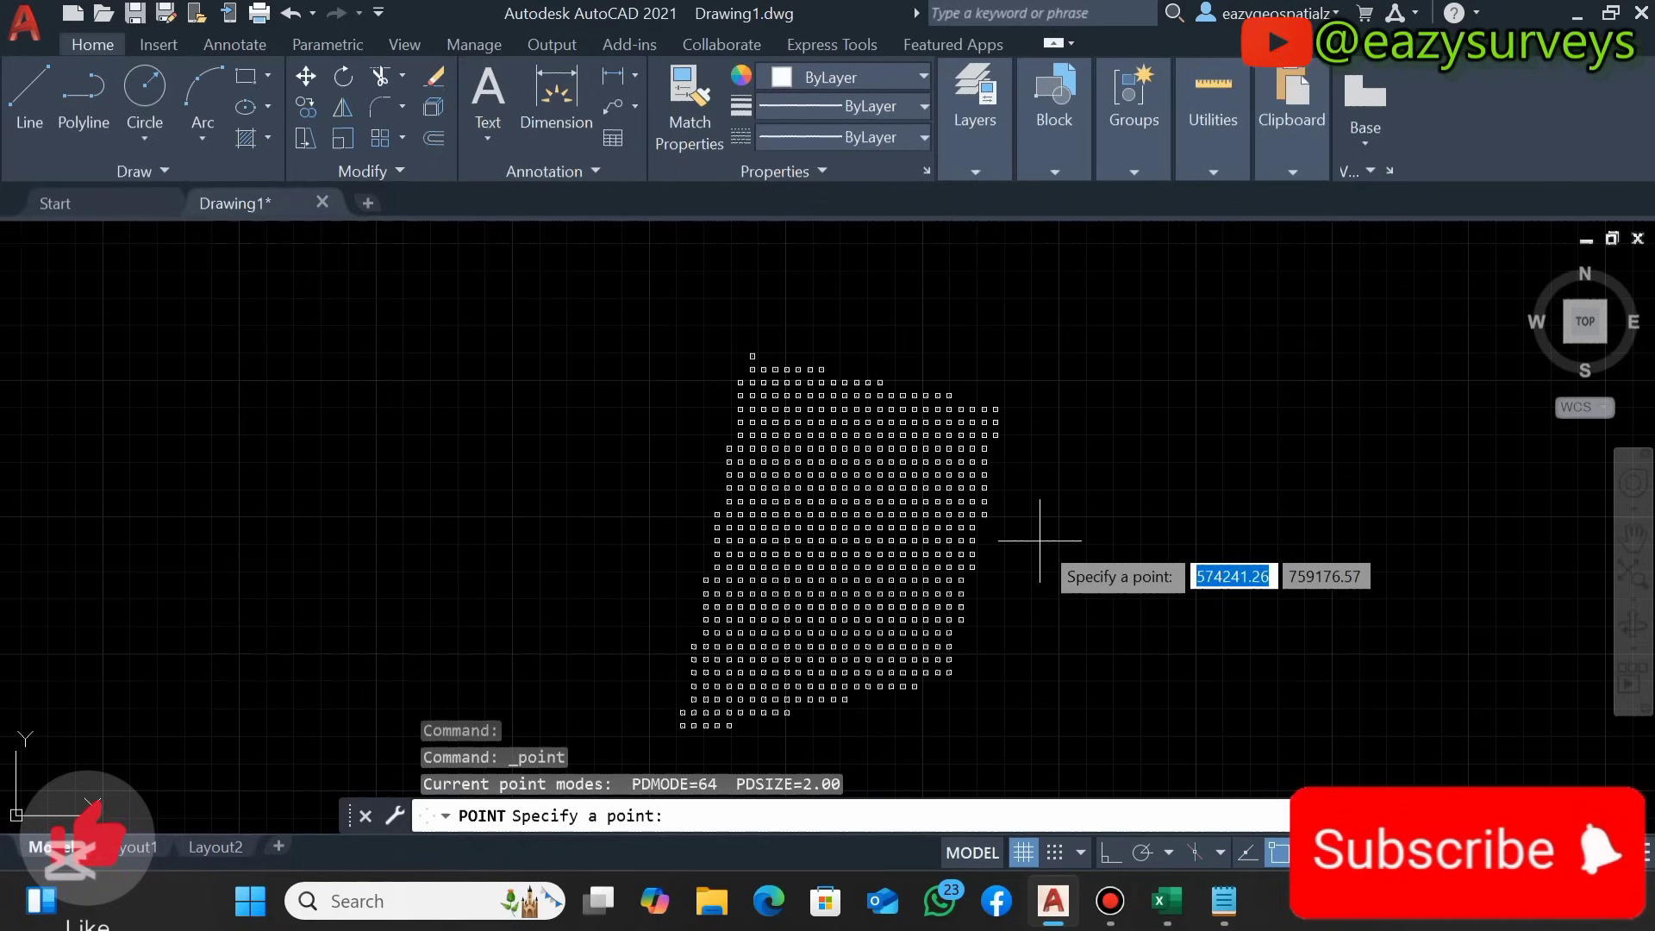
{"action": "key", "text": "Escape"}
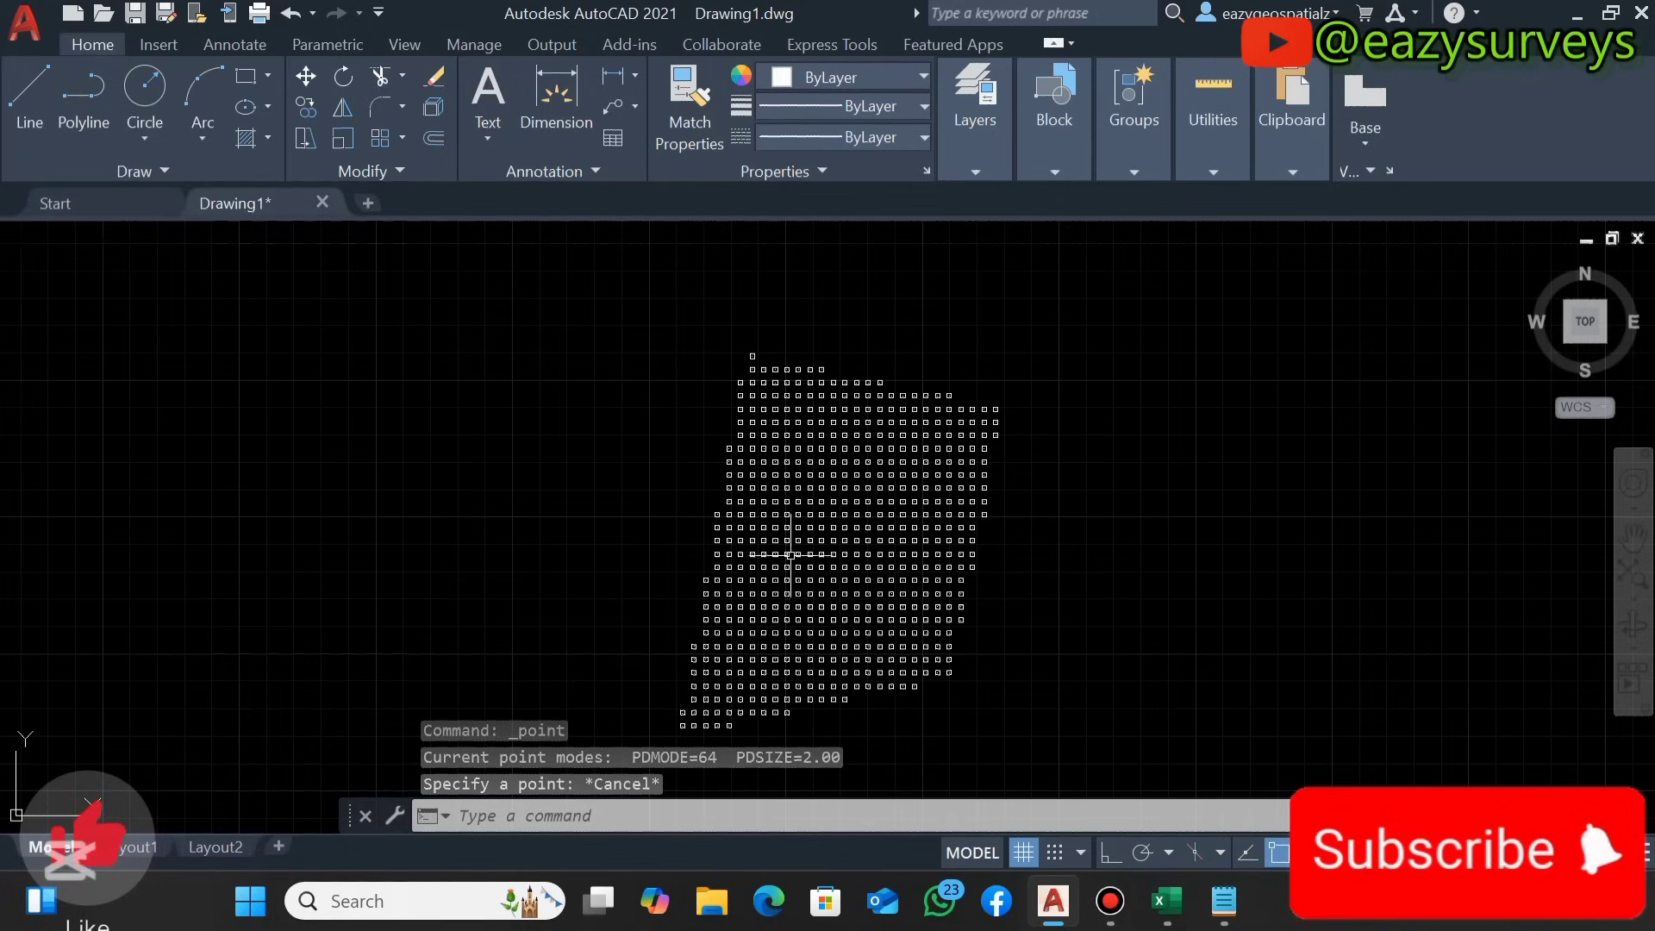
Zoom to extents and ID a point, reading X 574173.30, Y 759188.64, Z 76.00
{"action": "left_click", "coordinate": [1636, 576]}
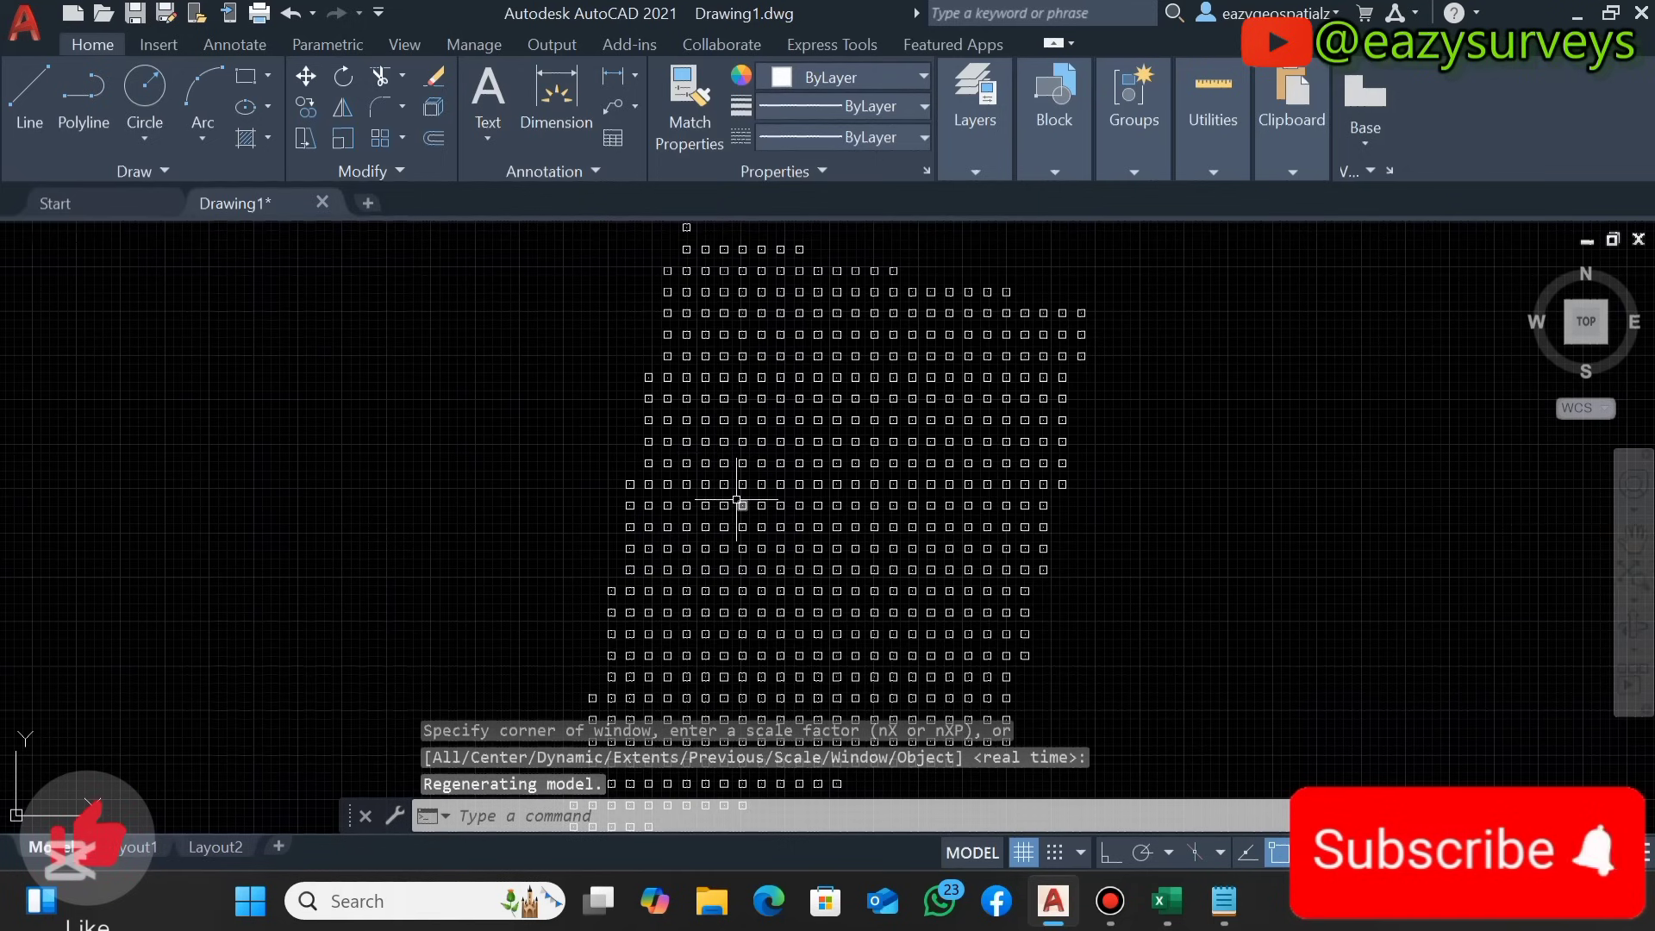
{"action": "scroll", "coordinate": [875, 420], "scroll_direction": "up", "scroll_amount": 5}
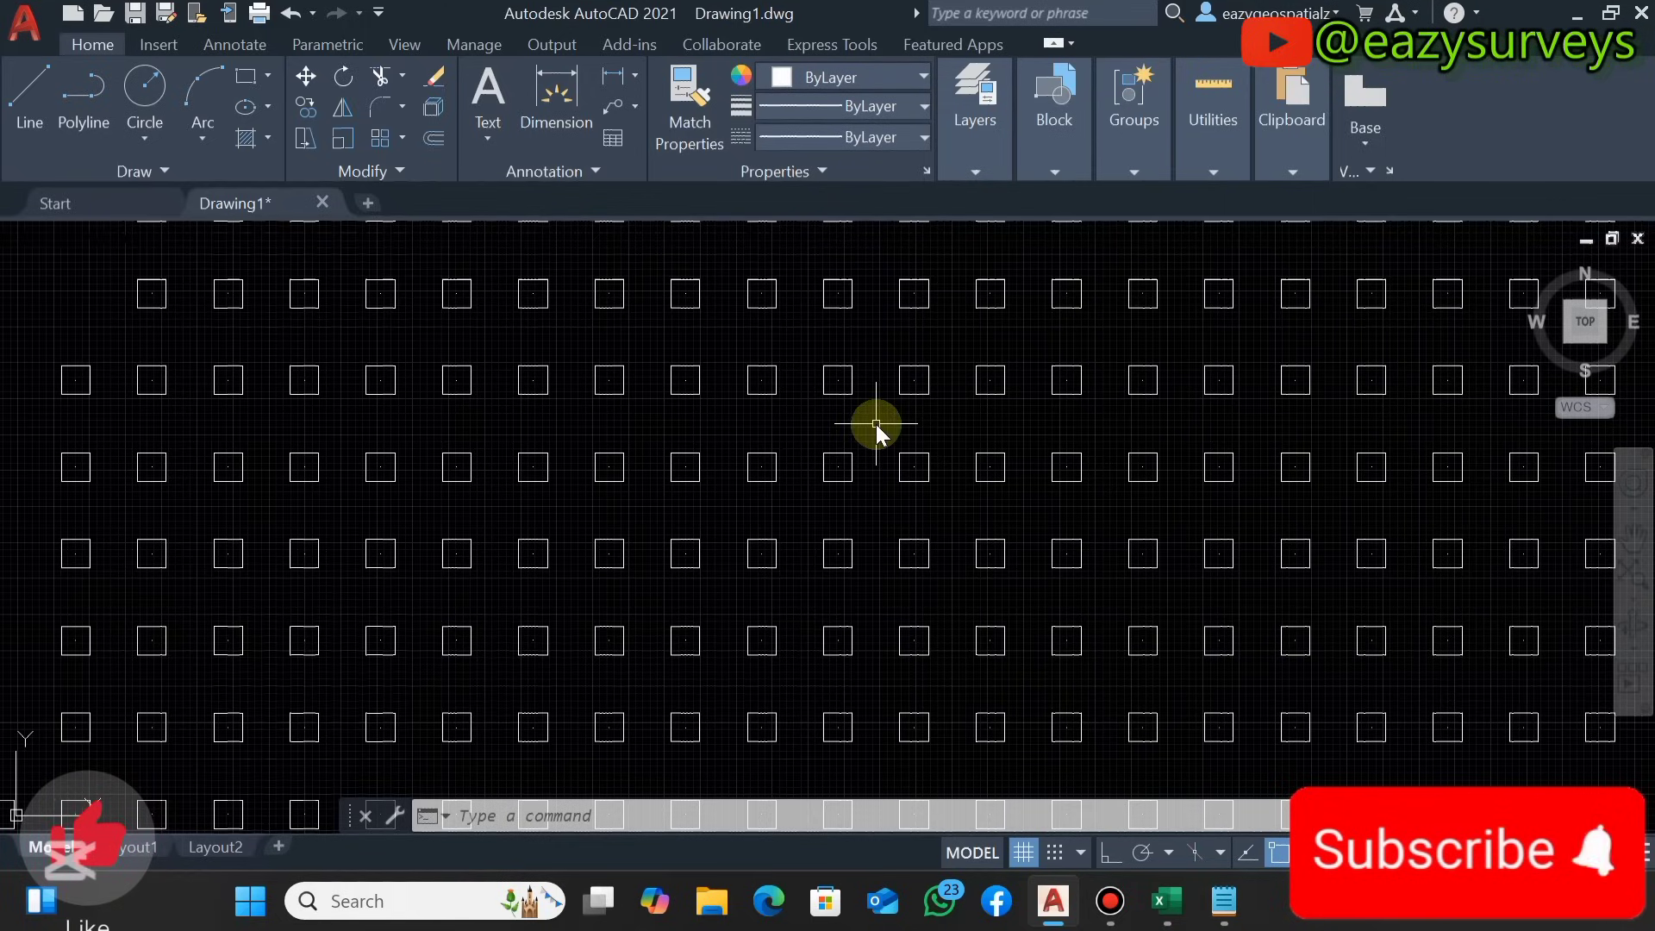
{"action": "key", "text": "Return"}
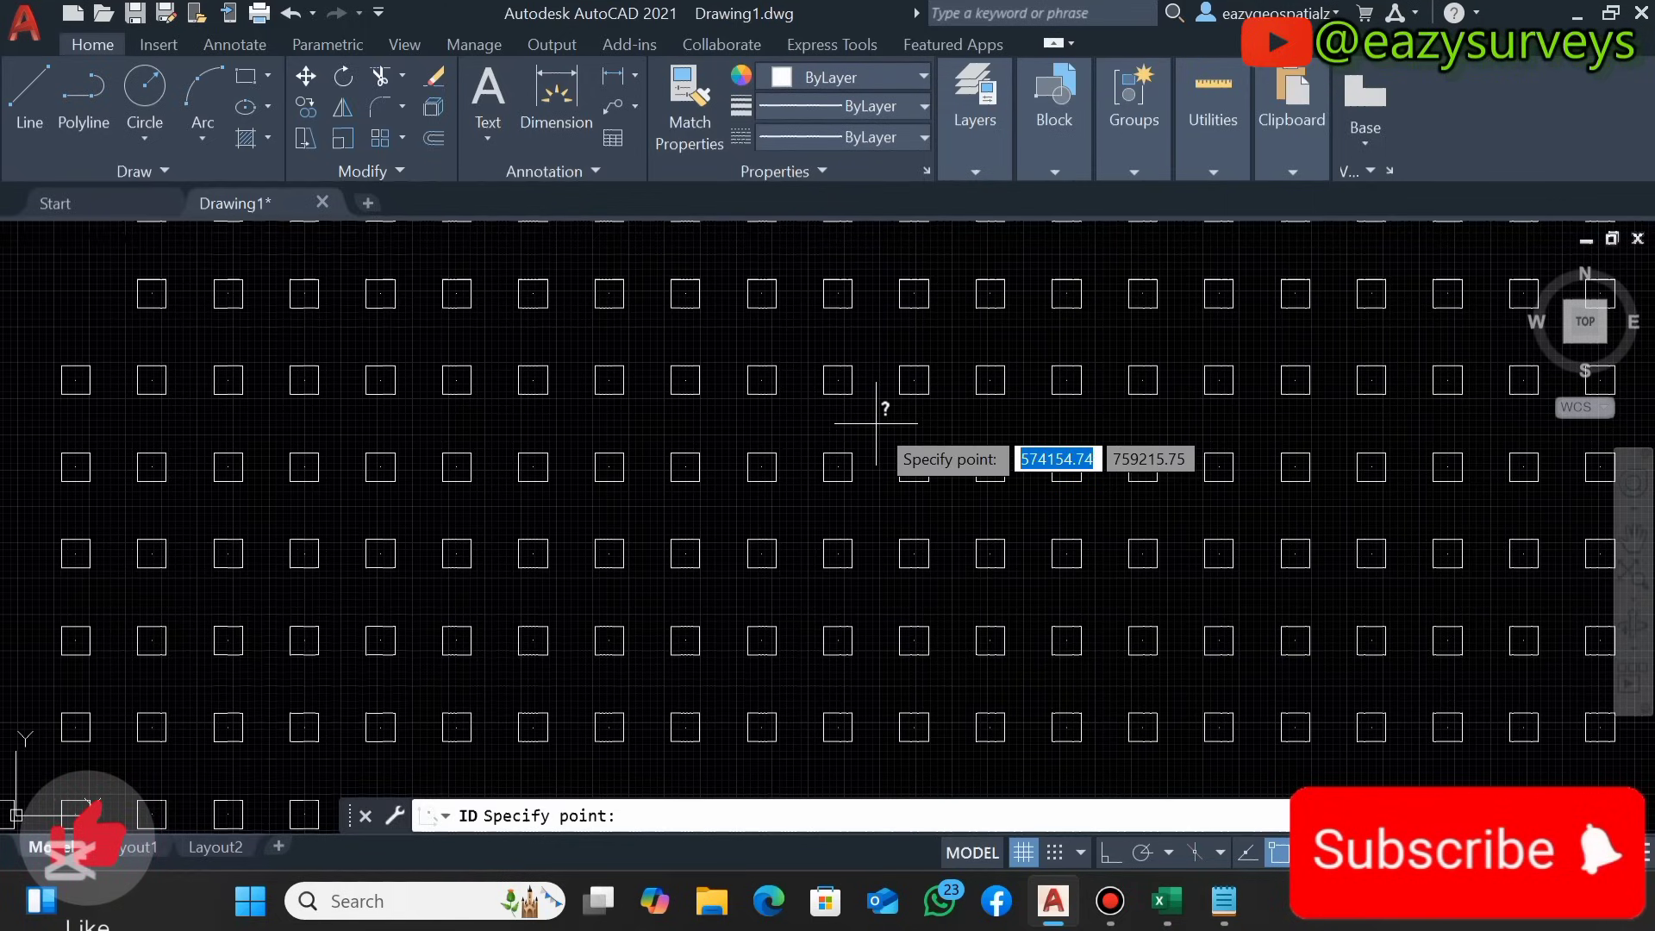
{"action": "left_click", "coordinate": [915, 378]}
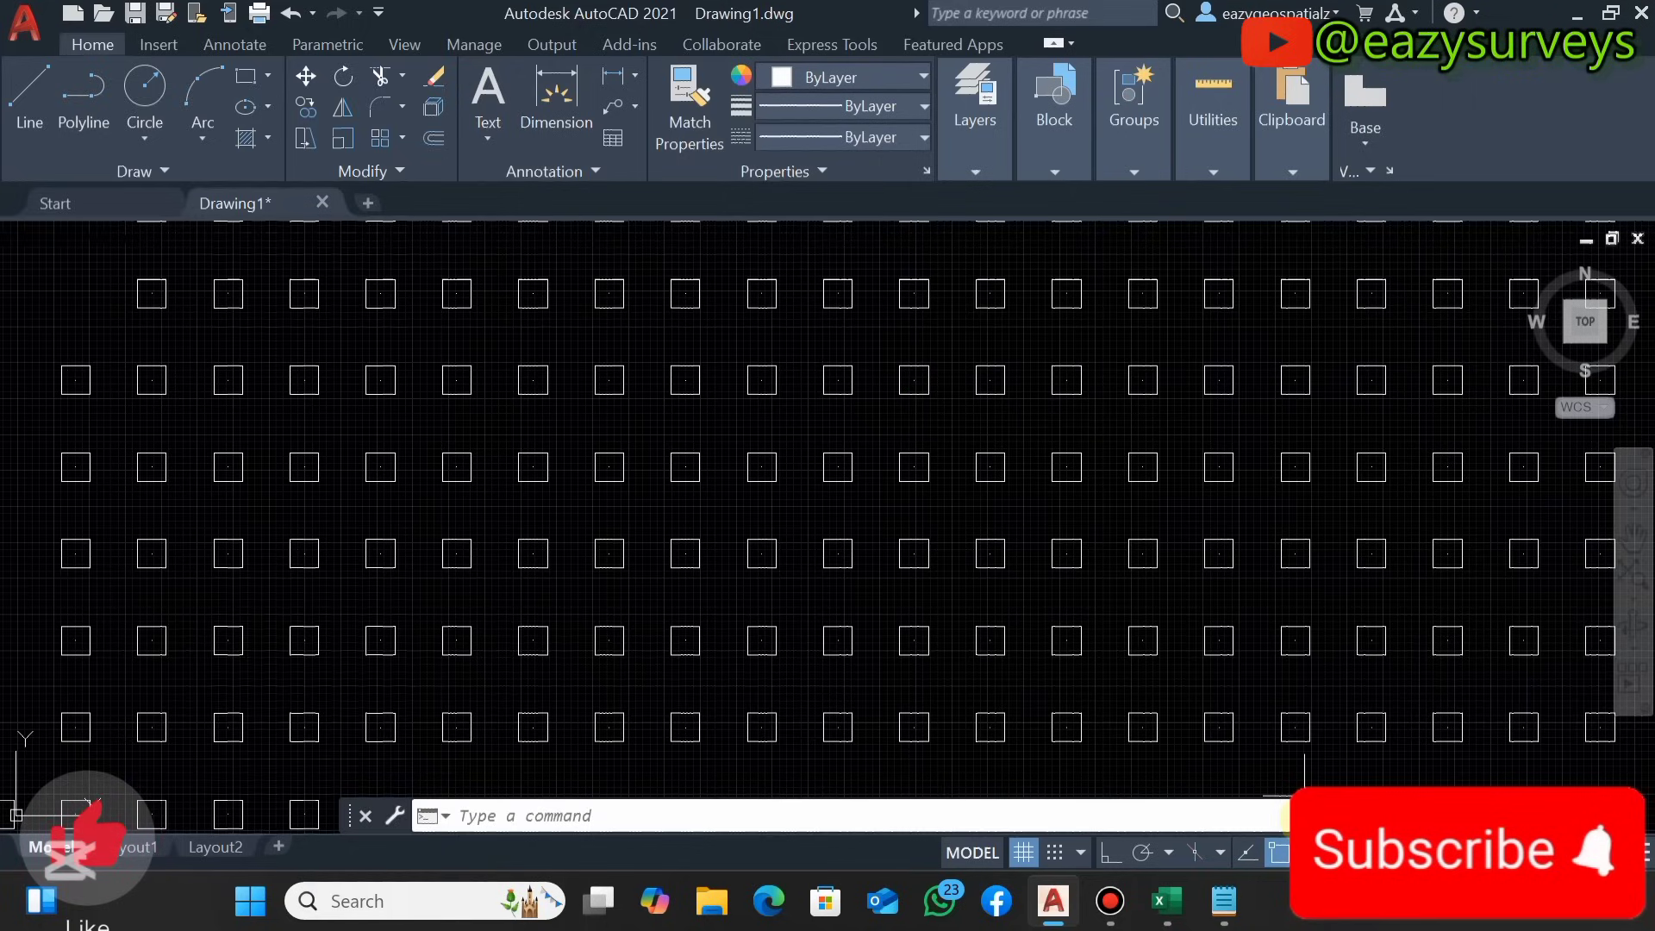
{"action": "key", "text": "F2"}
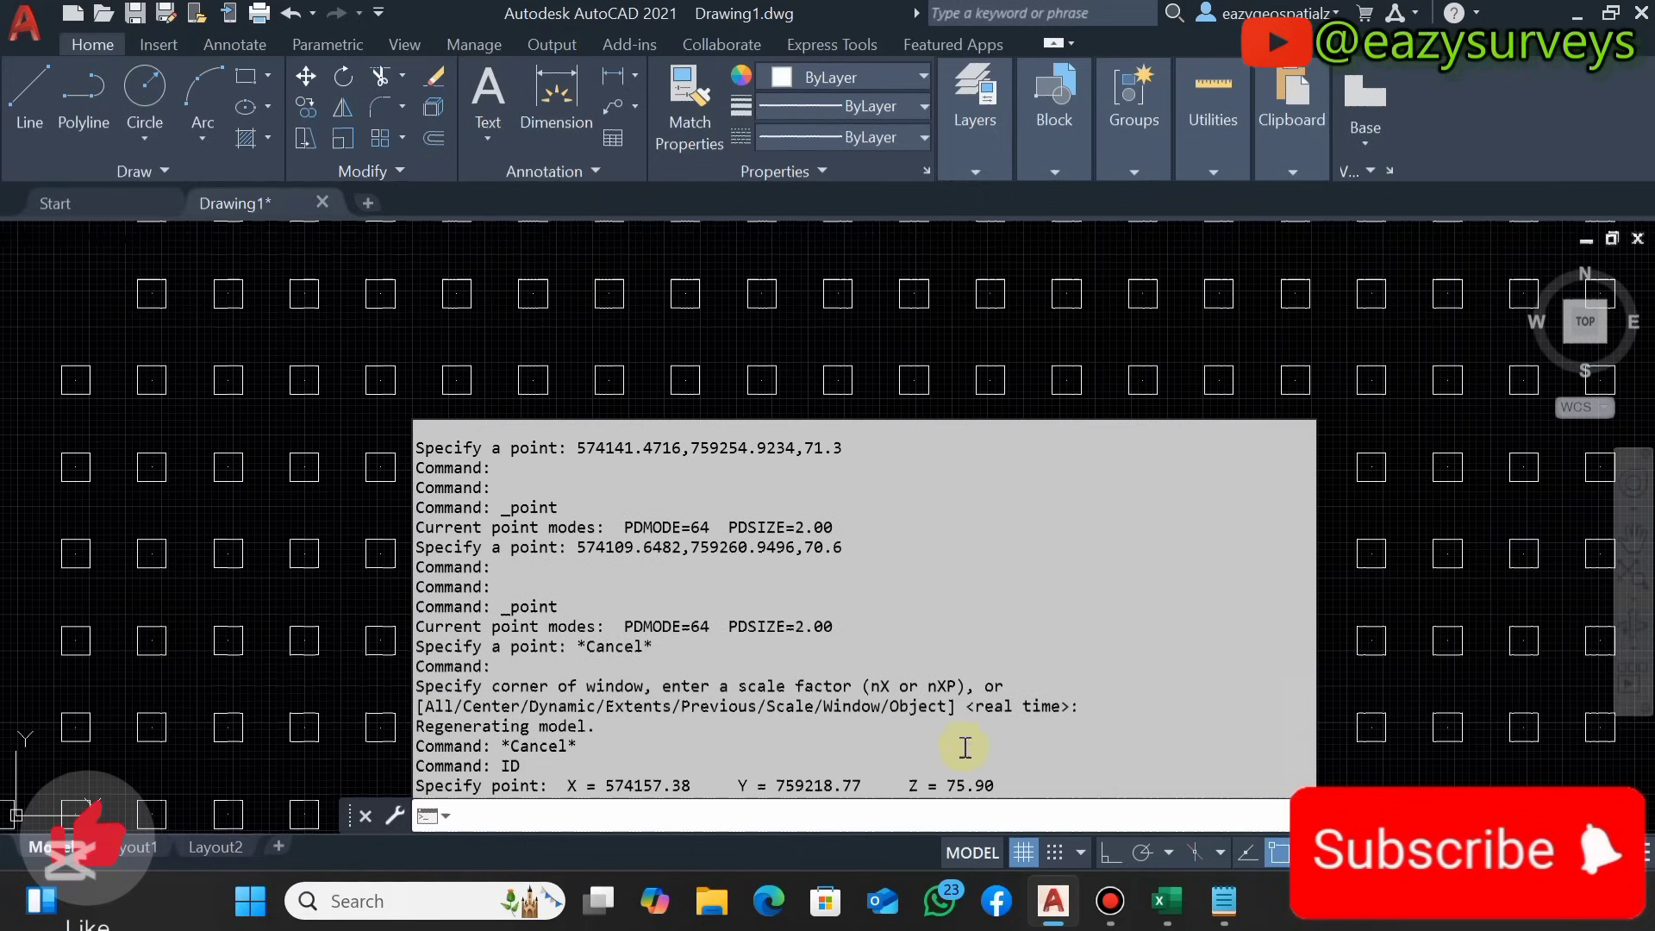
{"action": "left_click_drag", "start_coordinate": [996, 785], "coordinate": [565, 784]}
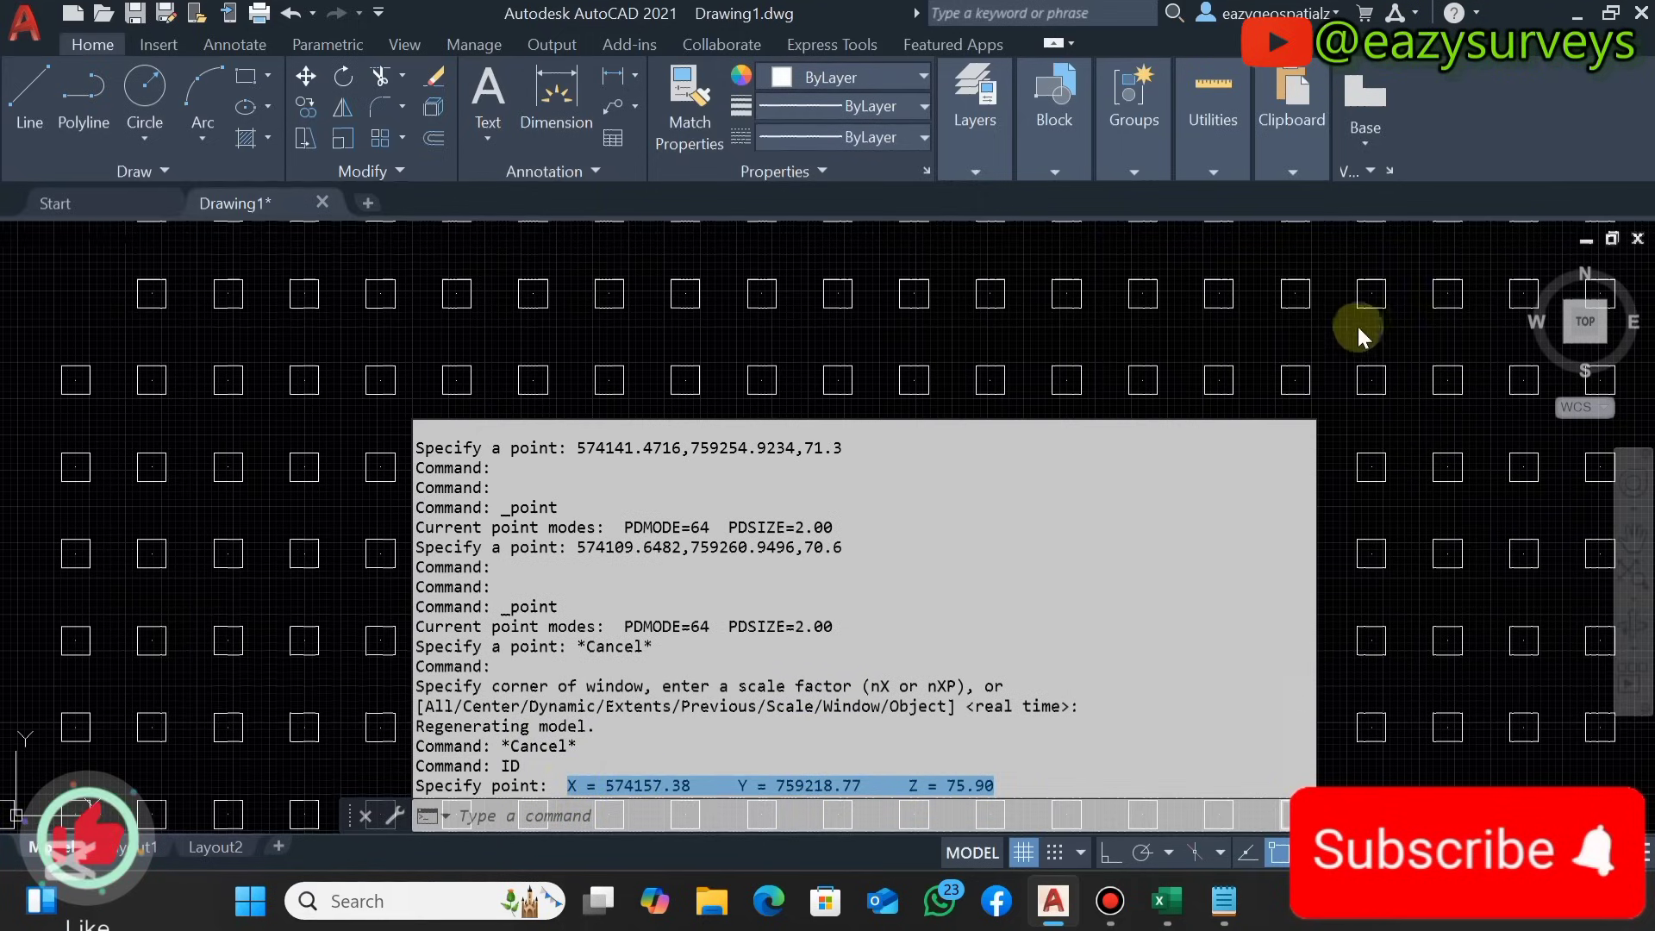
{"action": "scroll", "coordinate": [1095, 416], "scroll_direction": "down", "scroll_amount": 10}
{"action": "scroll", "coordinate": [938, 486], "scroll_direction": "up", "scroll_amount": 8}
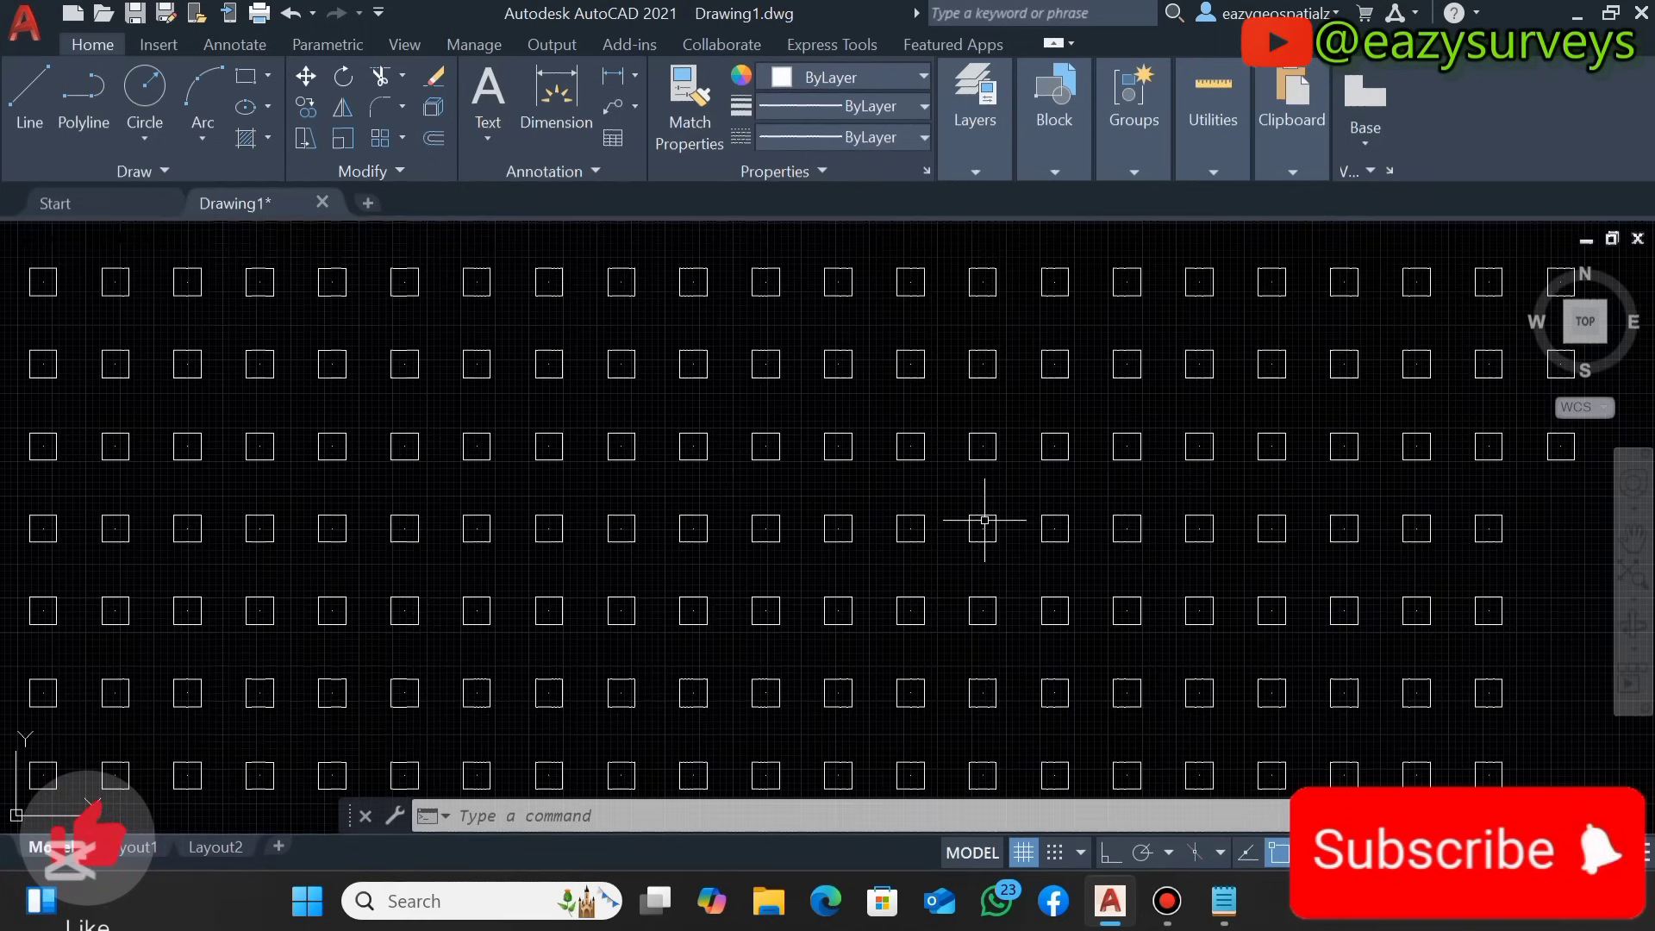
Repeat the ID coordinate check on a second survey point
{"action": "key", "text": "Return"}
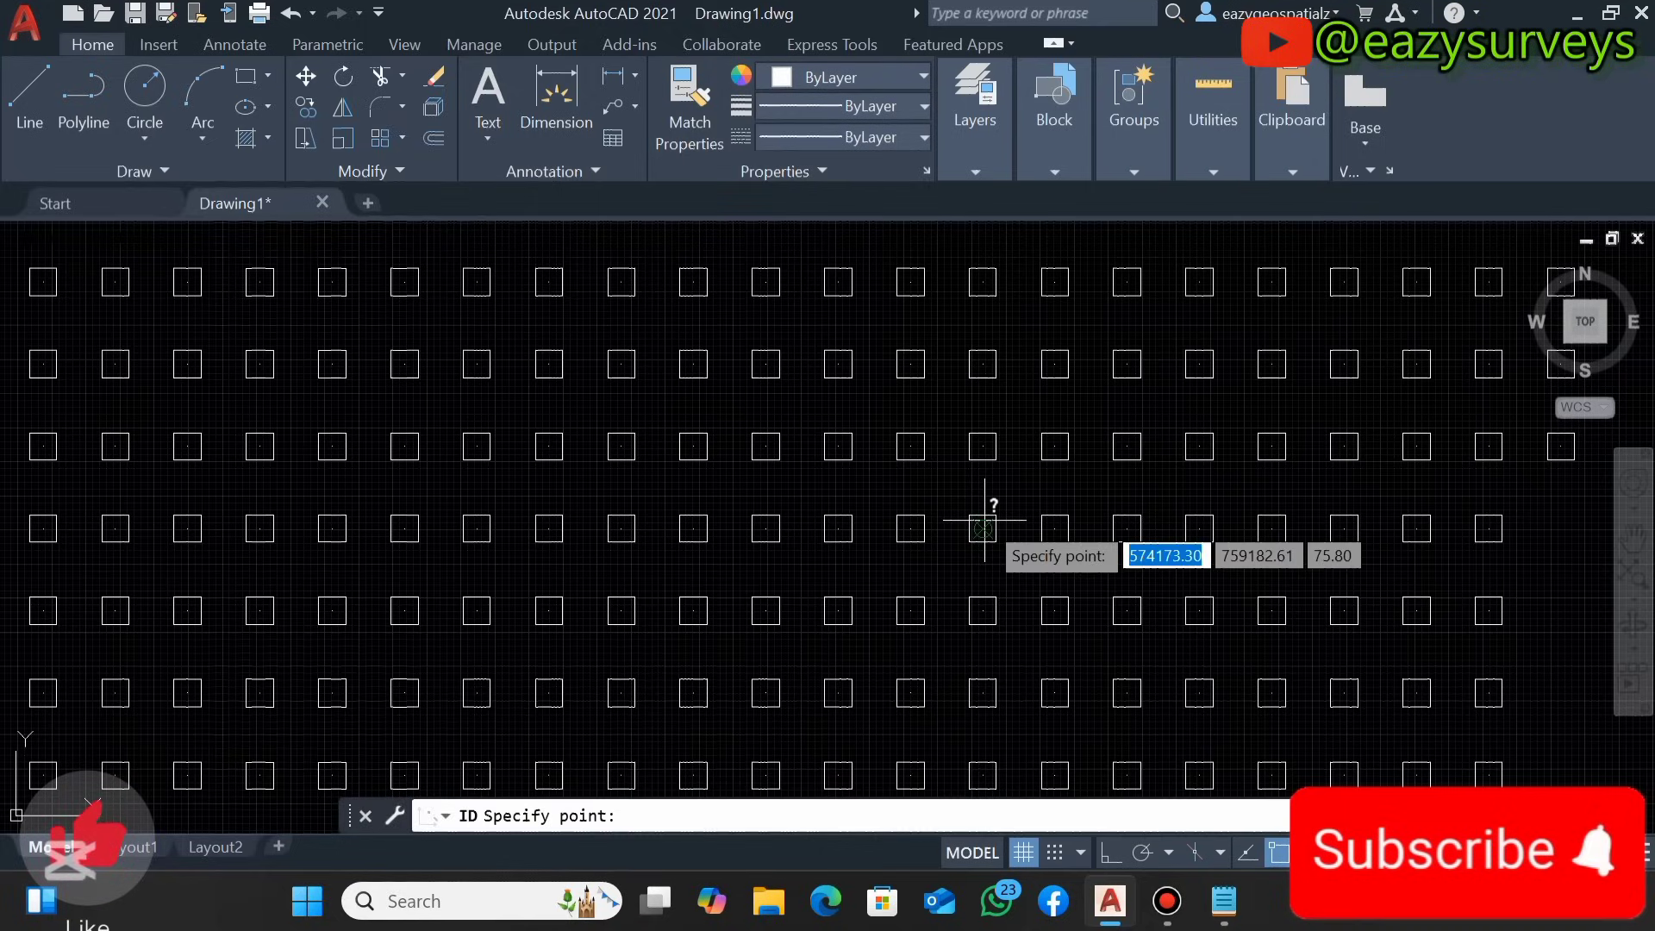
{"action": "left_click", "coordinate": [991, 445]}
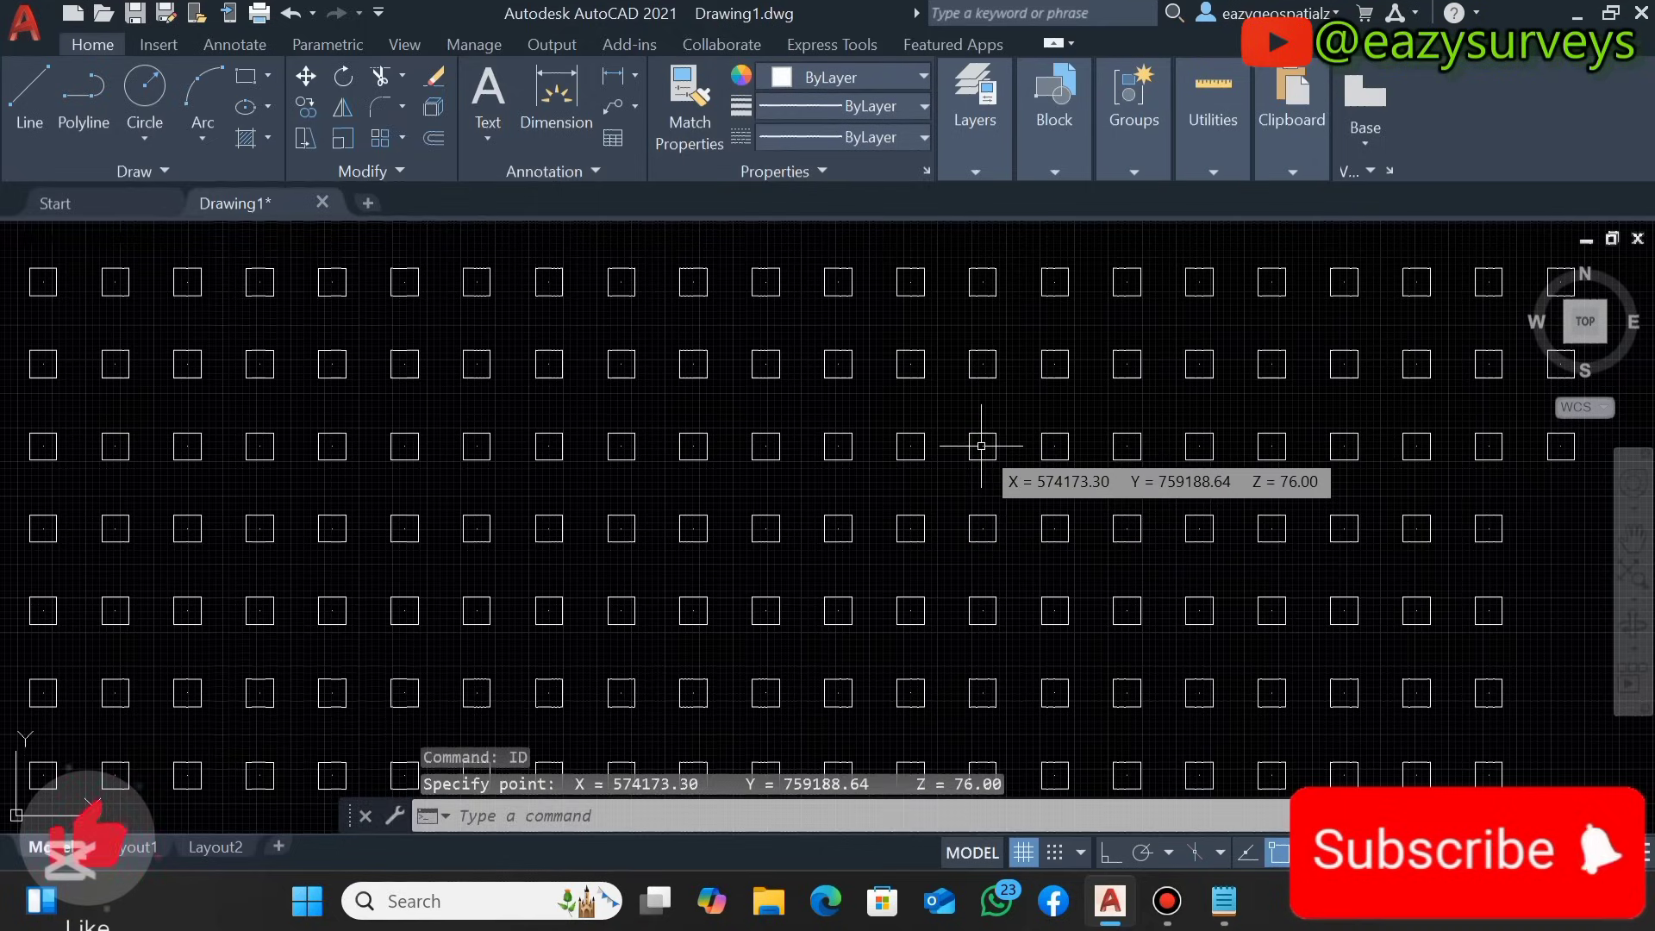
{"action": "key", "text": "ctrl+z"}
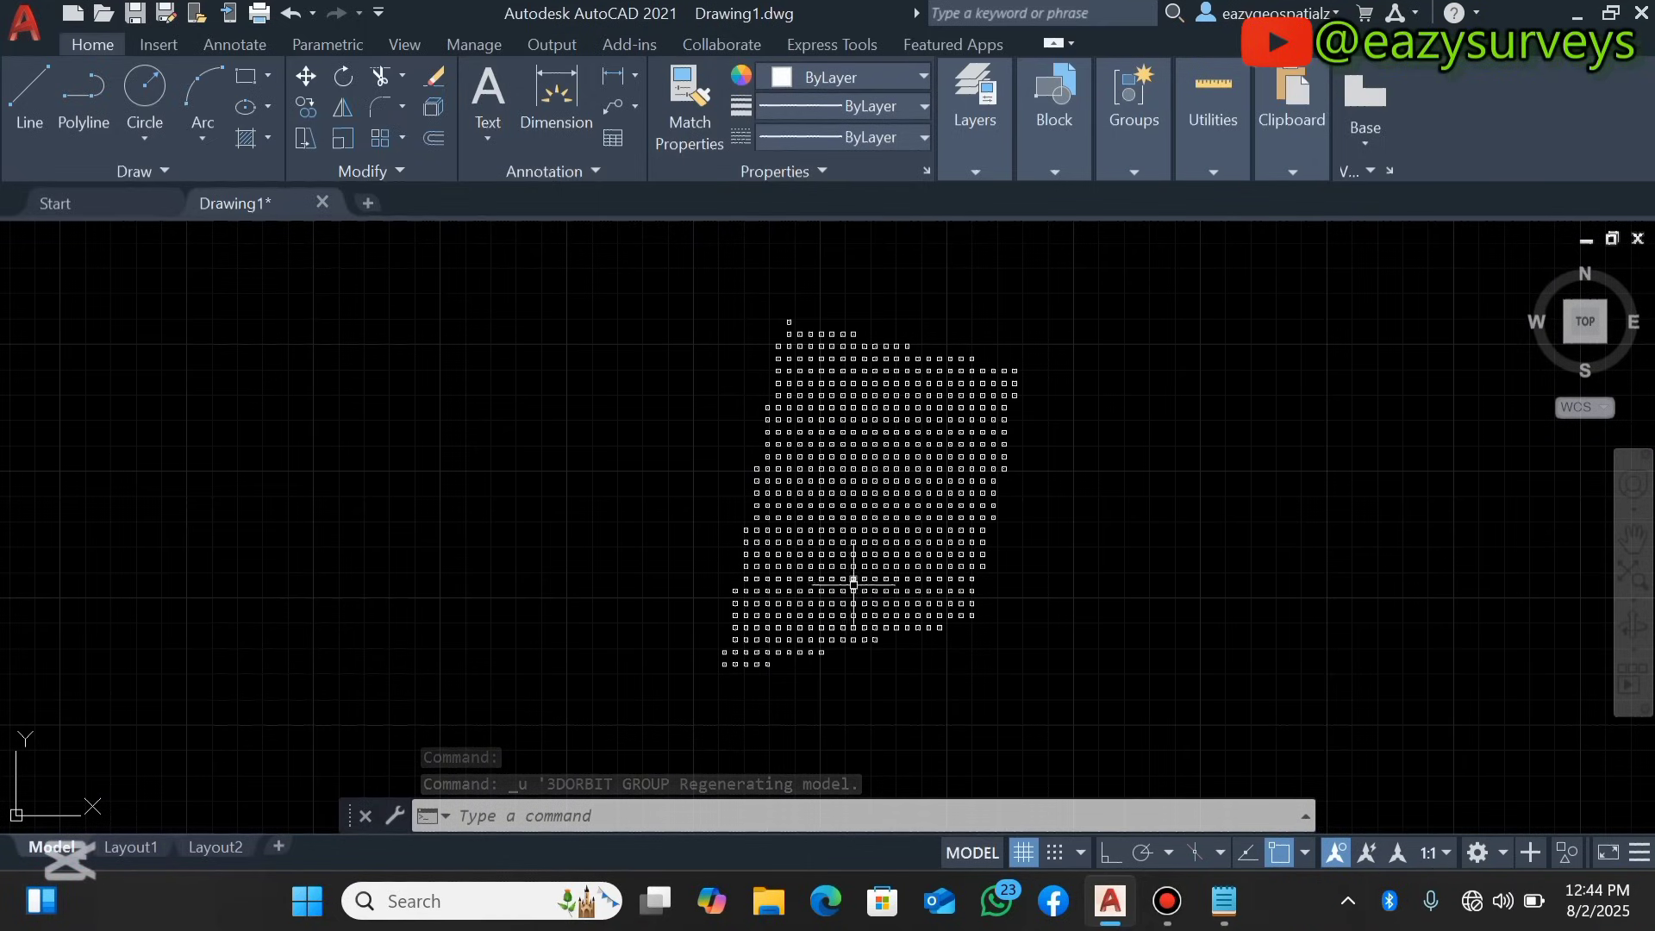
{"action": "scroll", "coordinate": [851, 570], "scroll_direction": "up", "scroll_amount": 3}
{"action": "scroll", "coordinate": [849, 569], "scroll_direction": "down", "scroll_amount": 3}
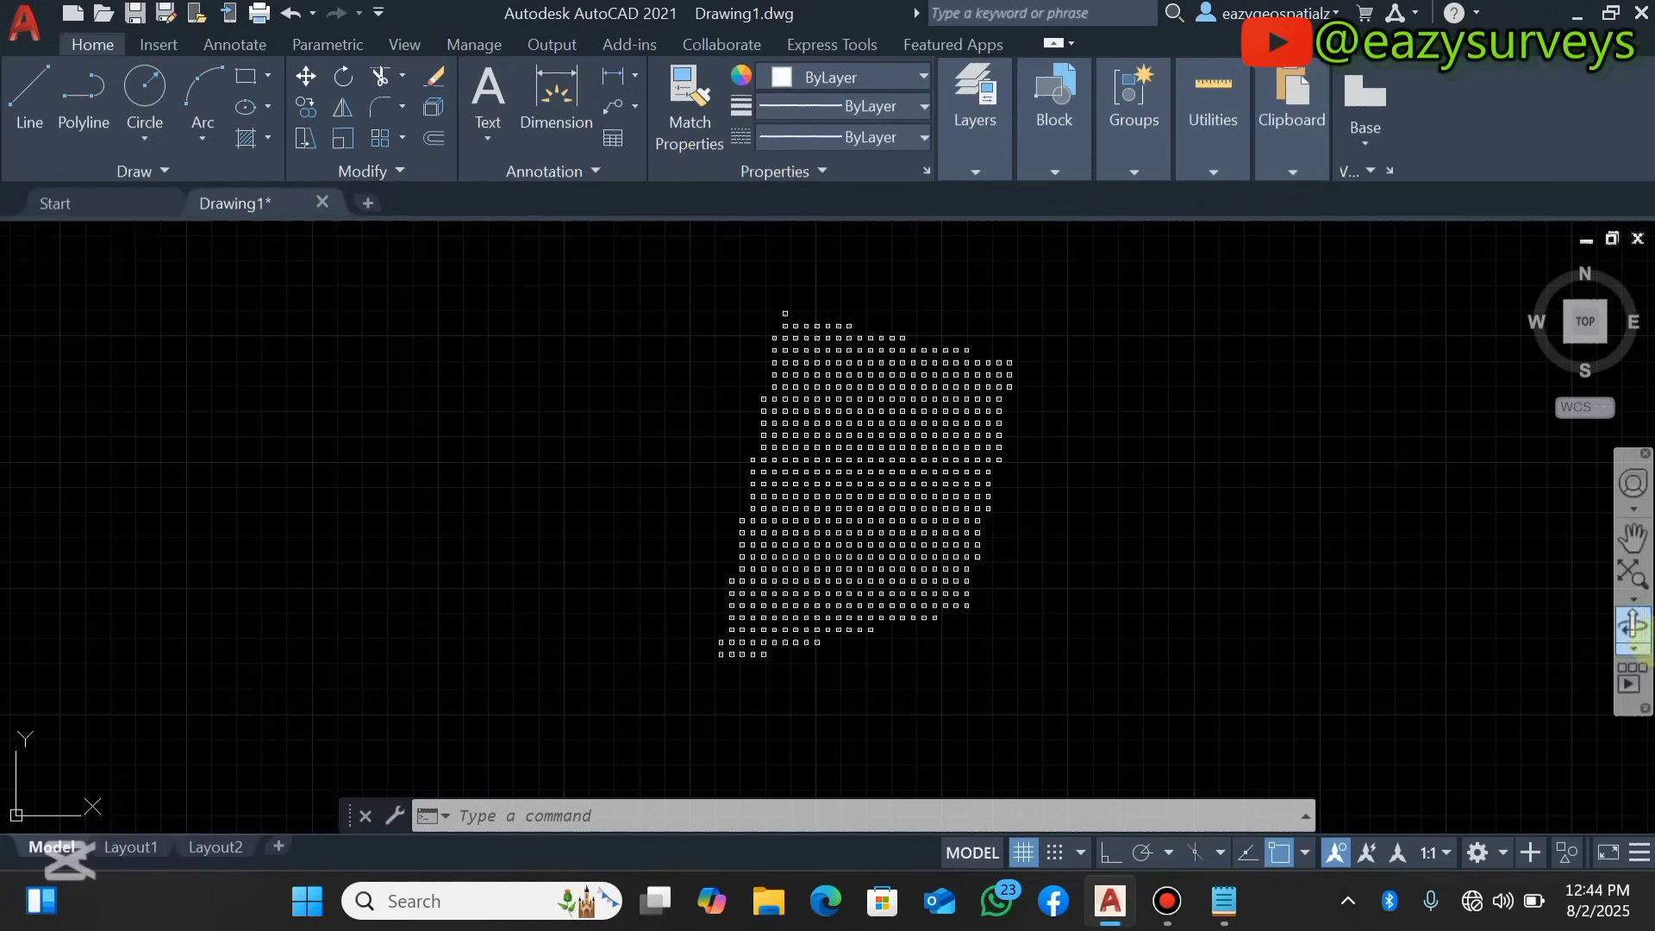
{"action": "left_click", "coordinate": [1636, 634]}
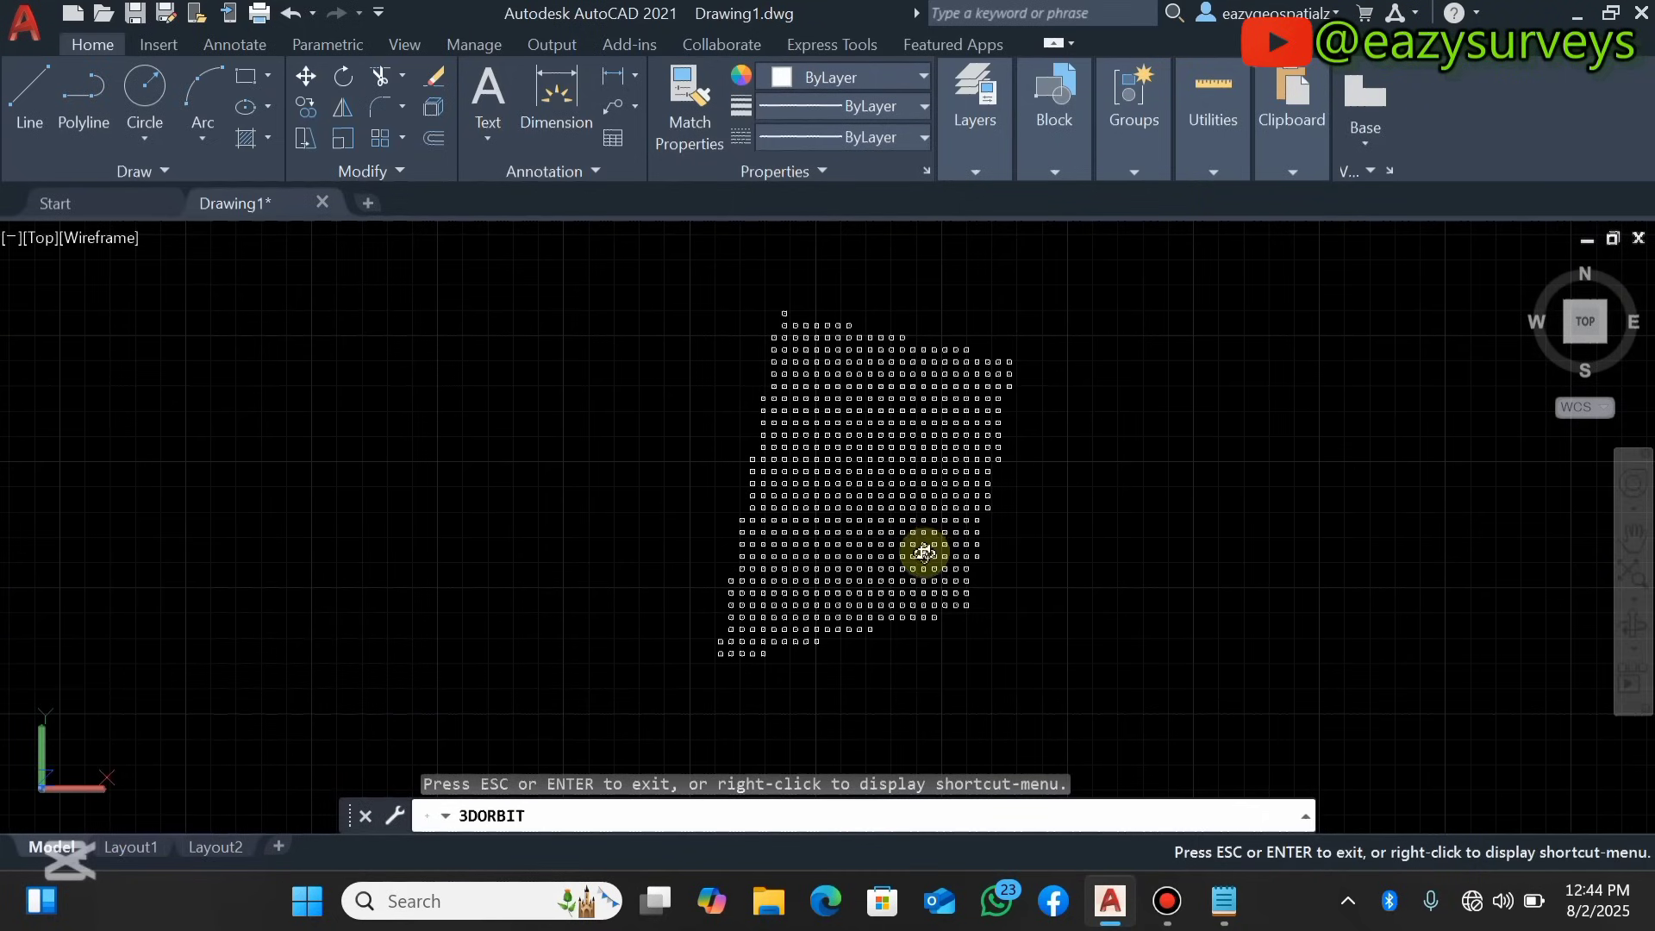
{"action": "left_click_drag", "start_coordinate": [900, 638], "coordinate": [947, 466]}
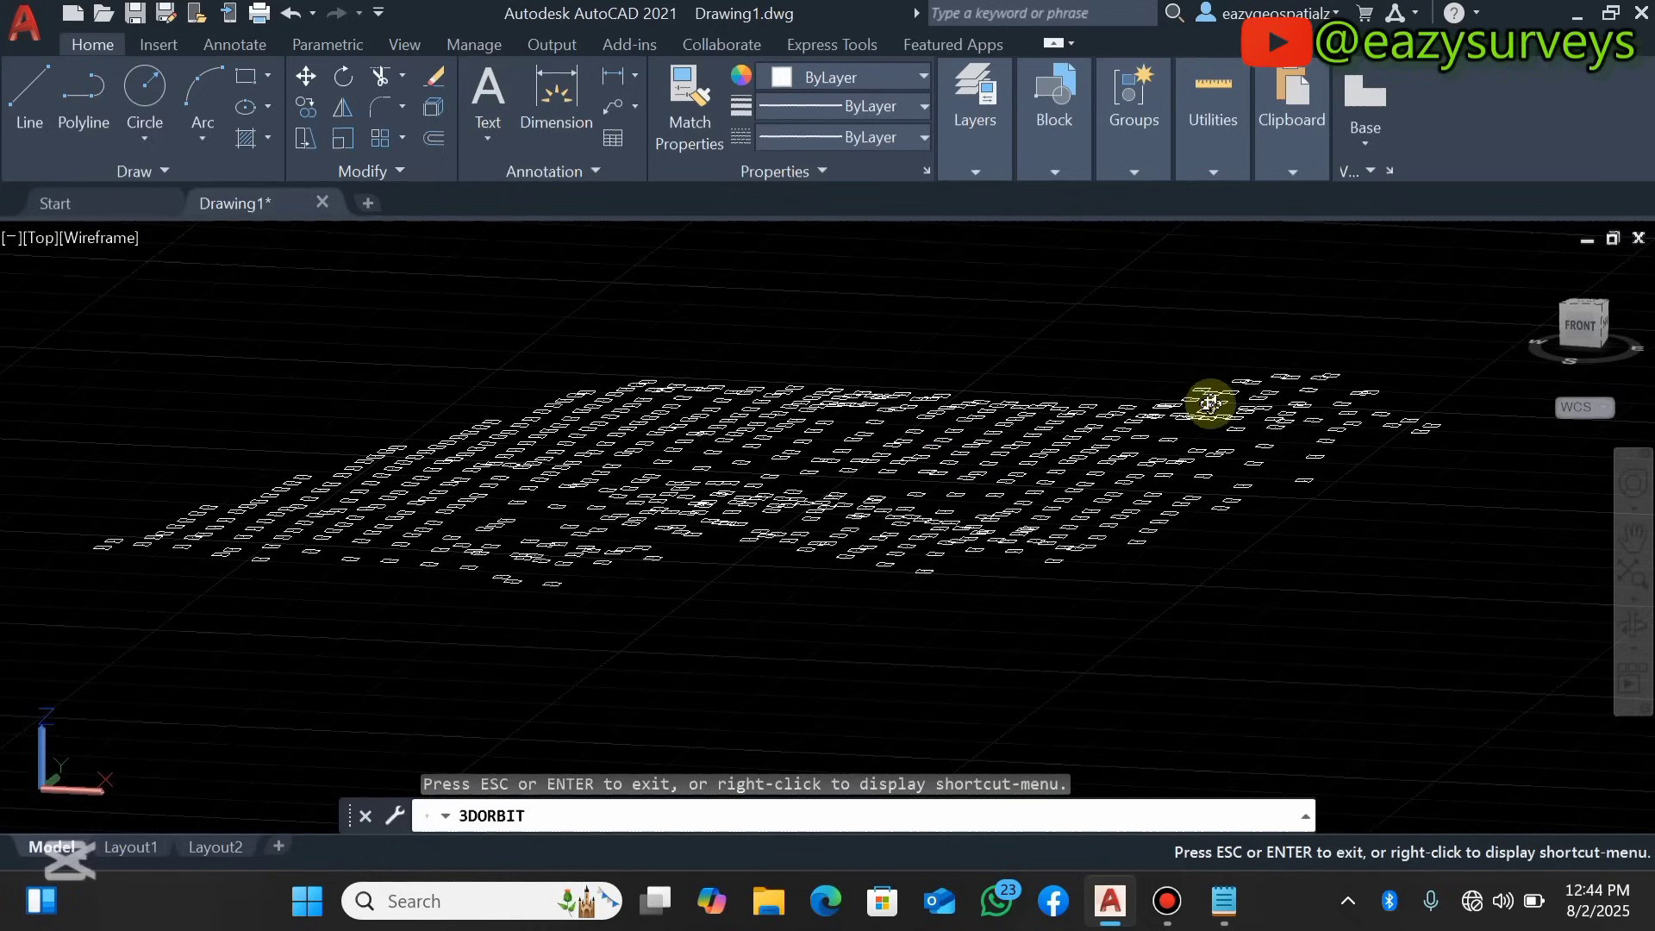
{"action": "left_click_drag", "start_coordinate": [1244, 405], "coordinate": [1282, 387]}
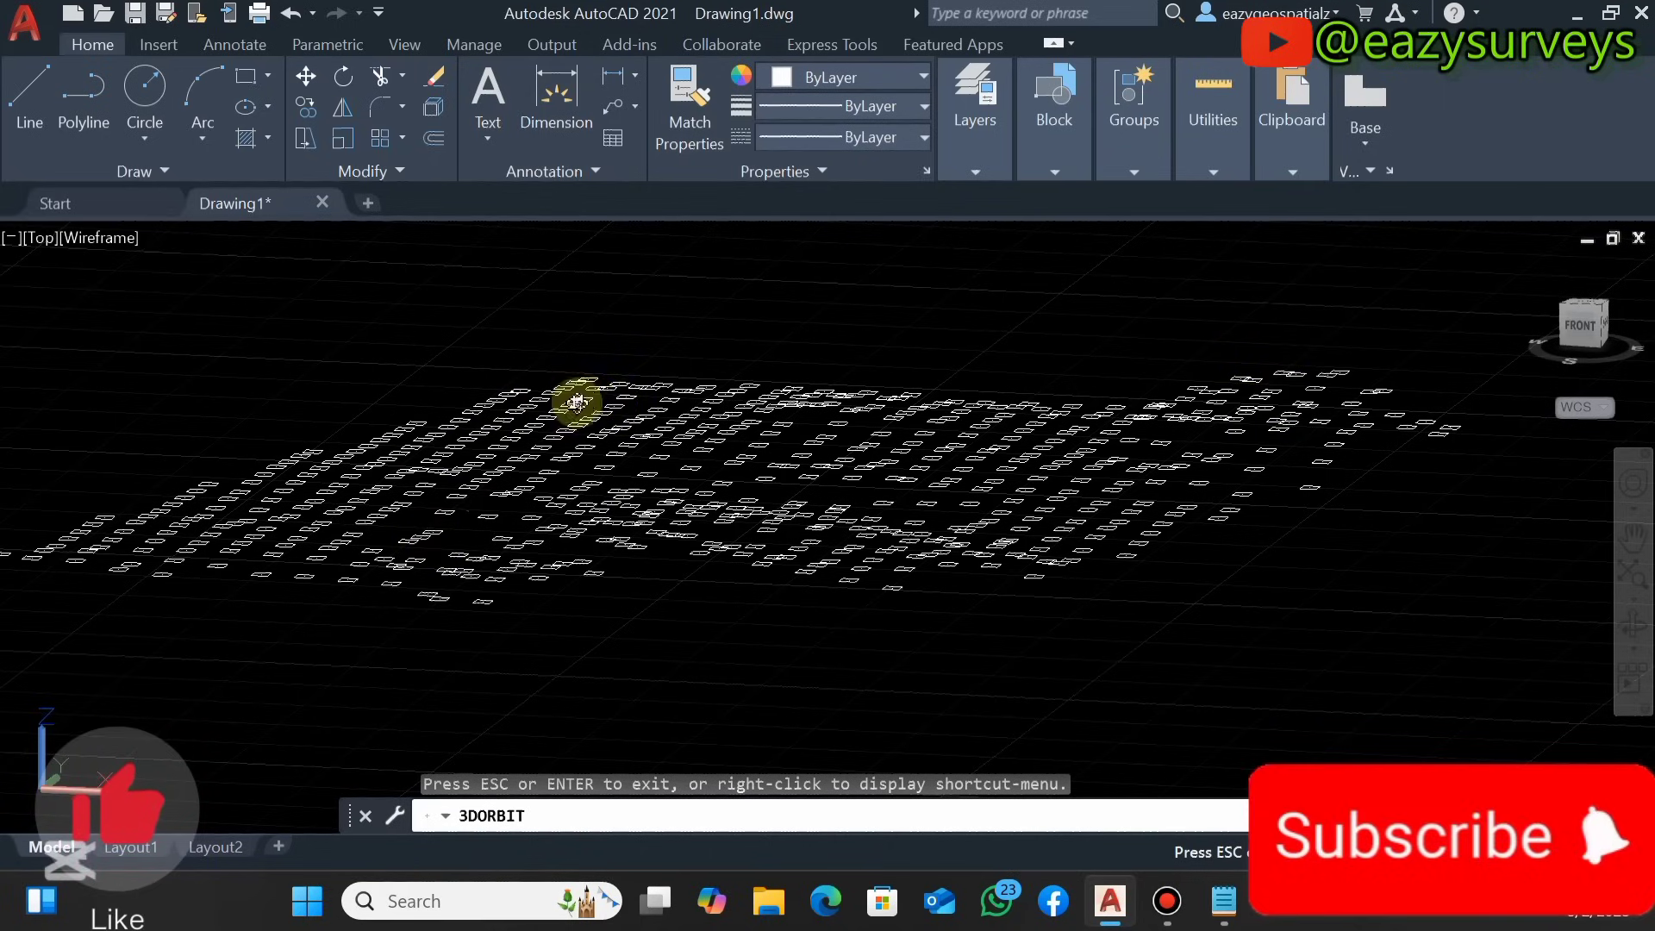
{"action": "left_click_drag", "start_coordinate": [861, 518], "coordinate": [595, 437]}
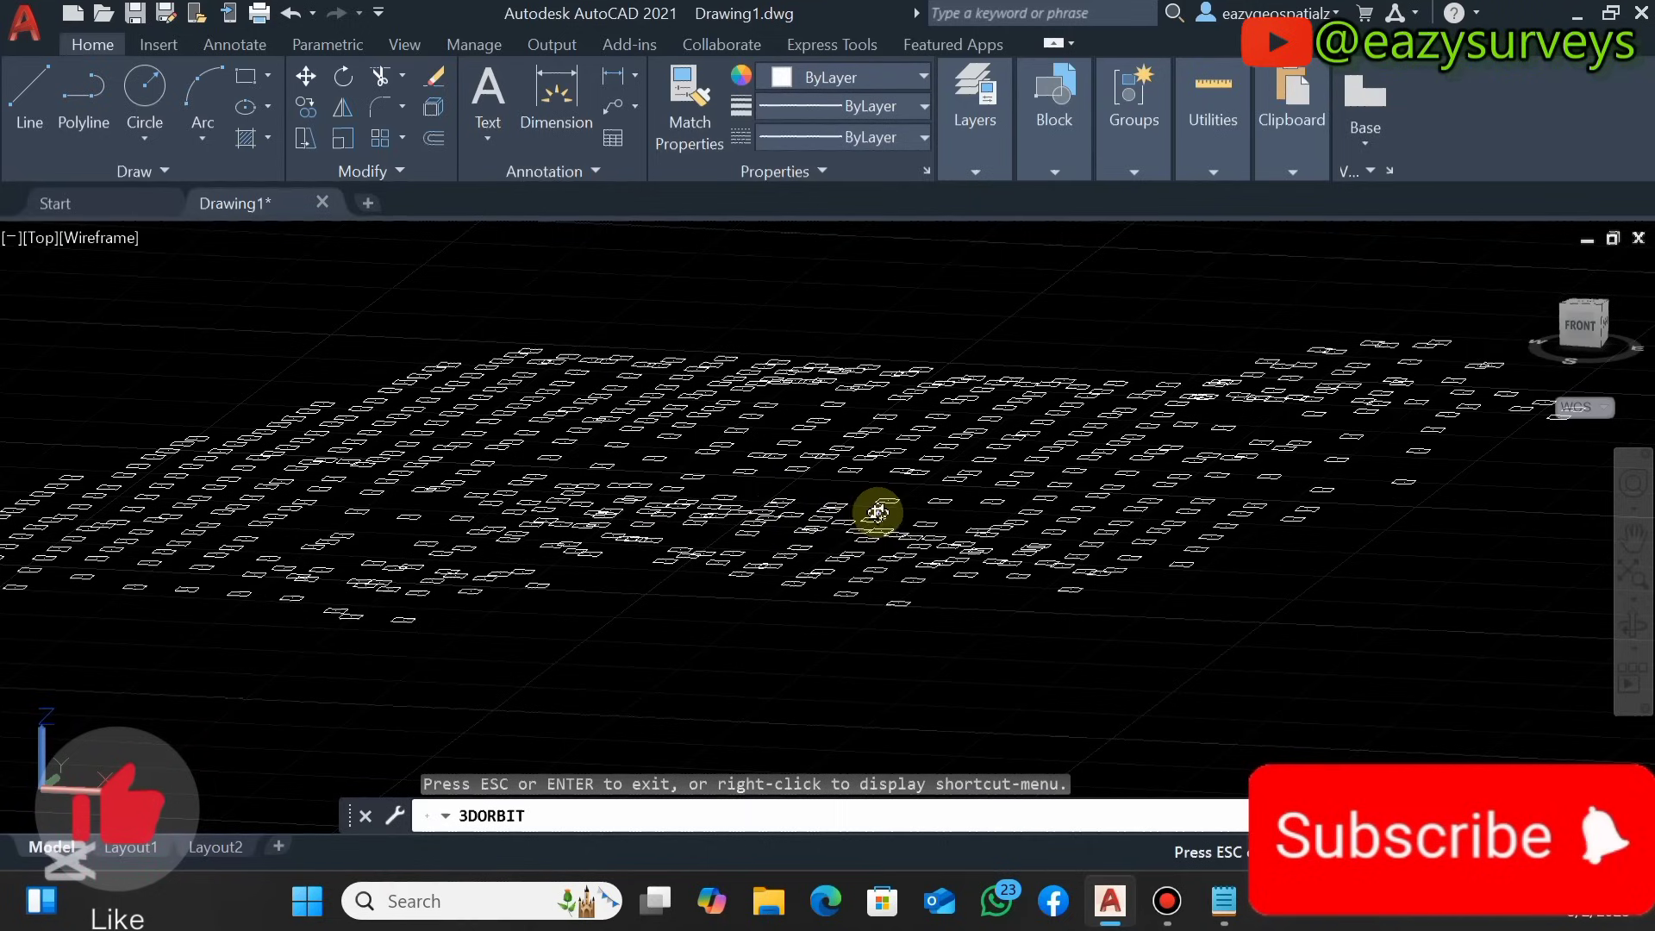
{"action": "left_click_drag", "start_coordinate": [877, 512], "coordinate": [1193, 456]}
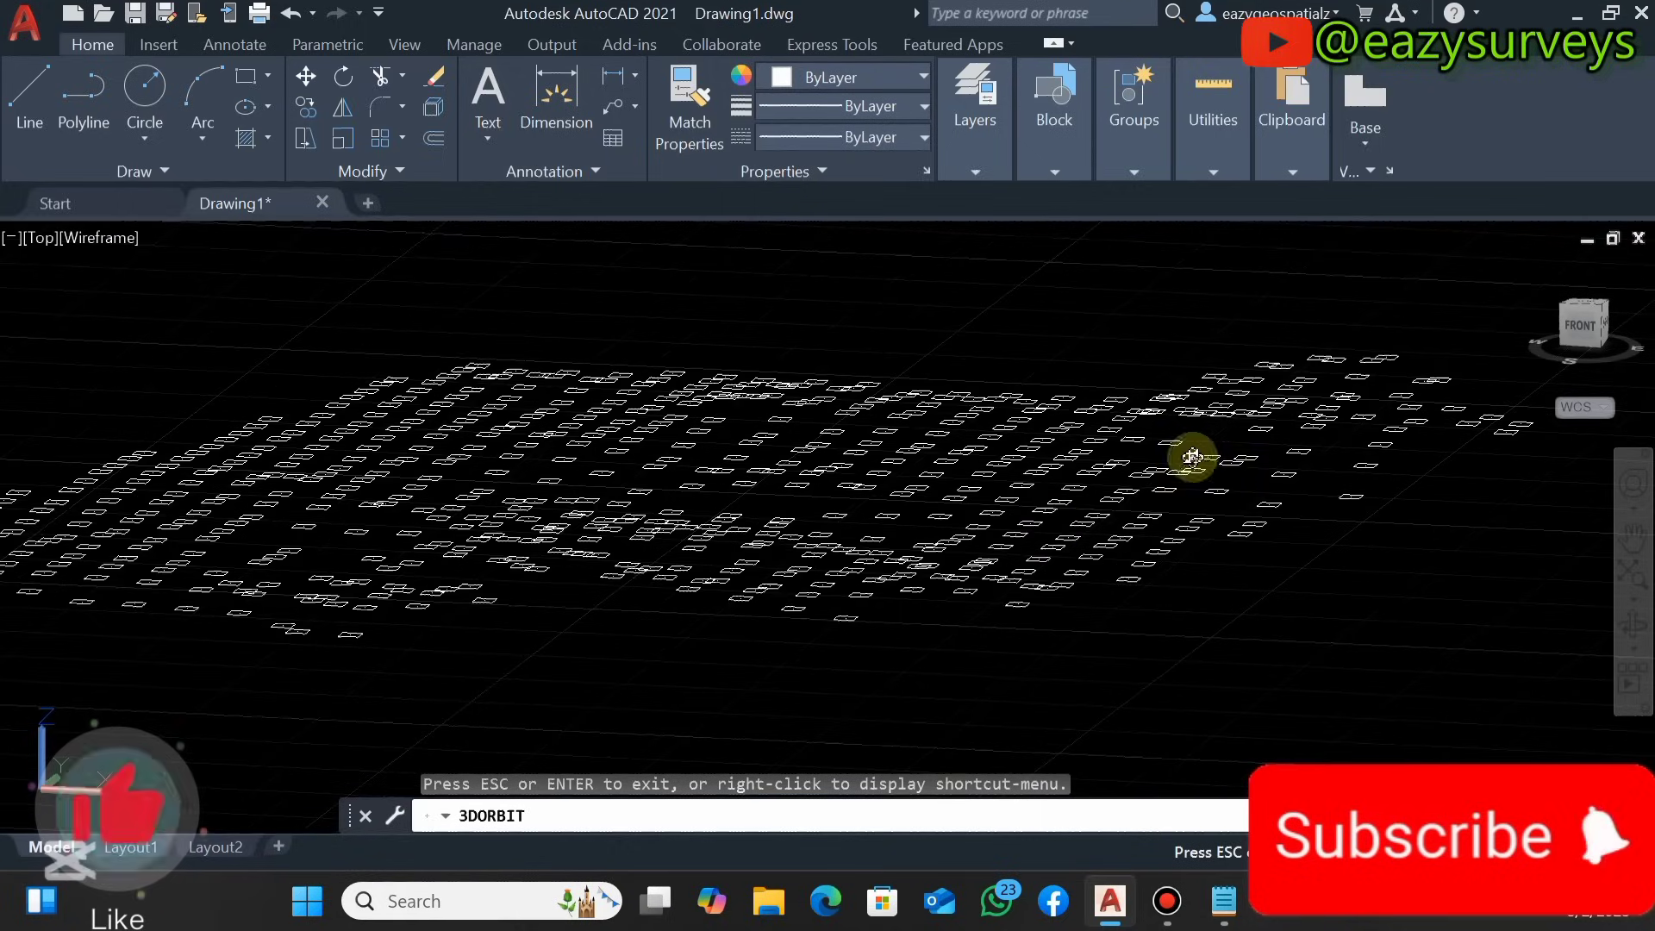
{"action": "key", "text": "Escape"}
{"action": "key", "text": "ctrl+z"}
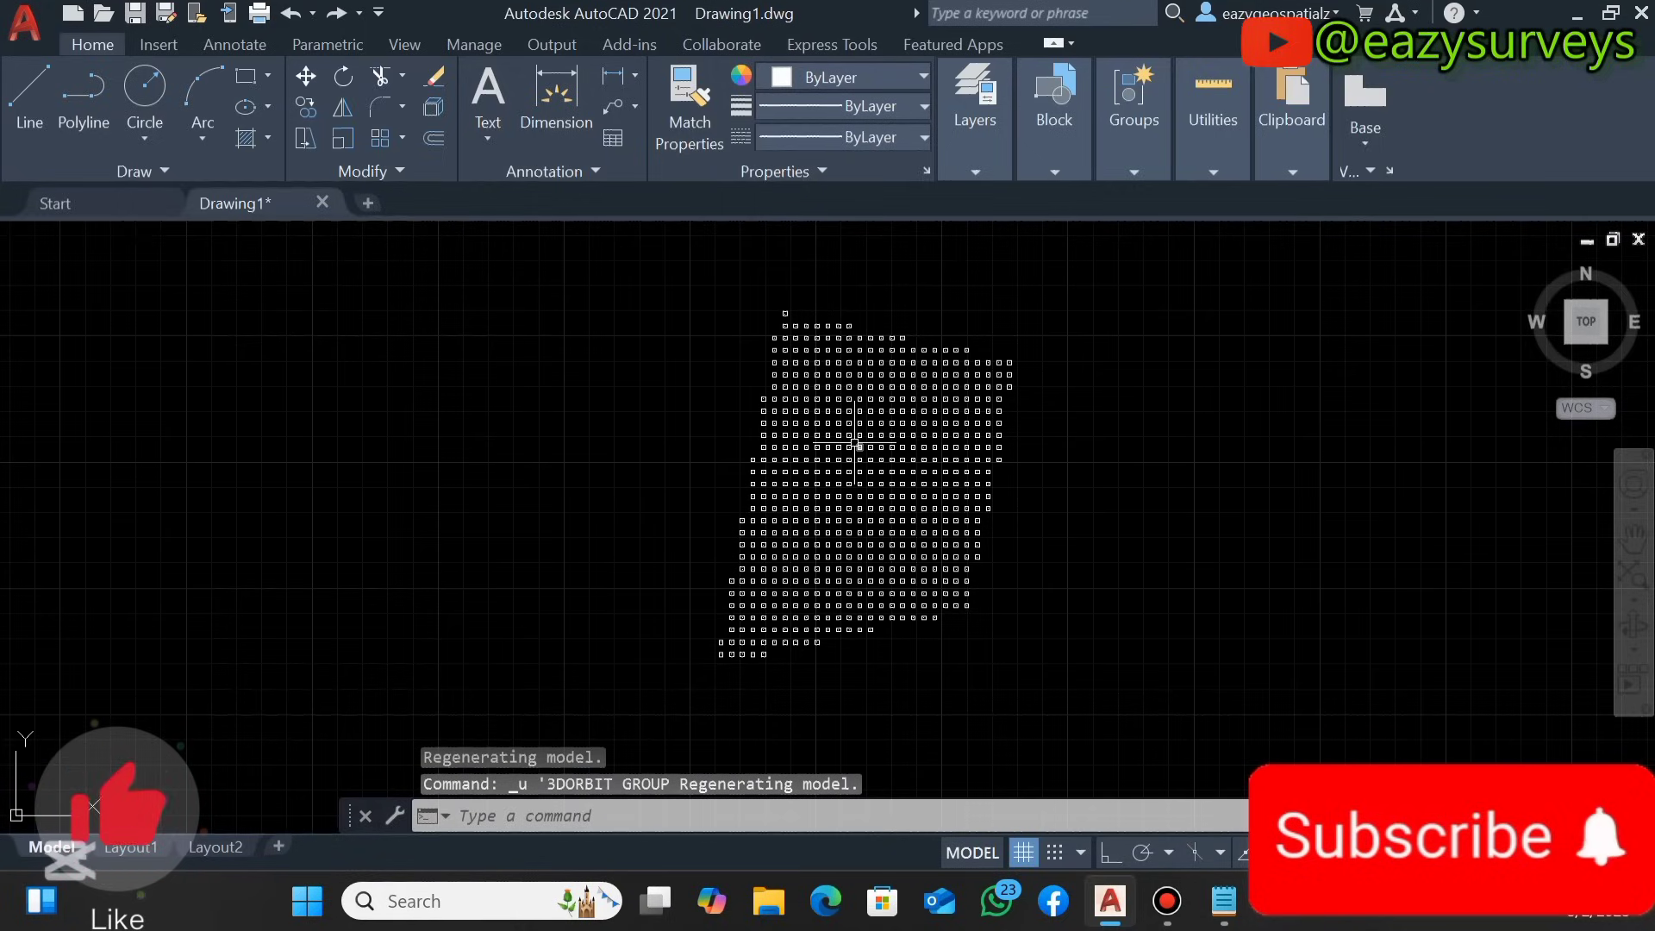
{"action": "scroll", "coordinate": [857, 431], "scroll_direction": "up", "scroll_amount": 6}
{"action": "scroll", "coordinate": [850, 388], "scroll_direction": "down", "scroll_amount": 5}
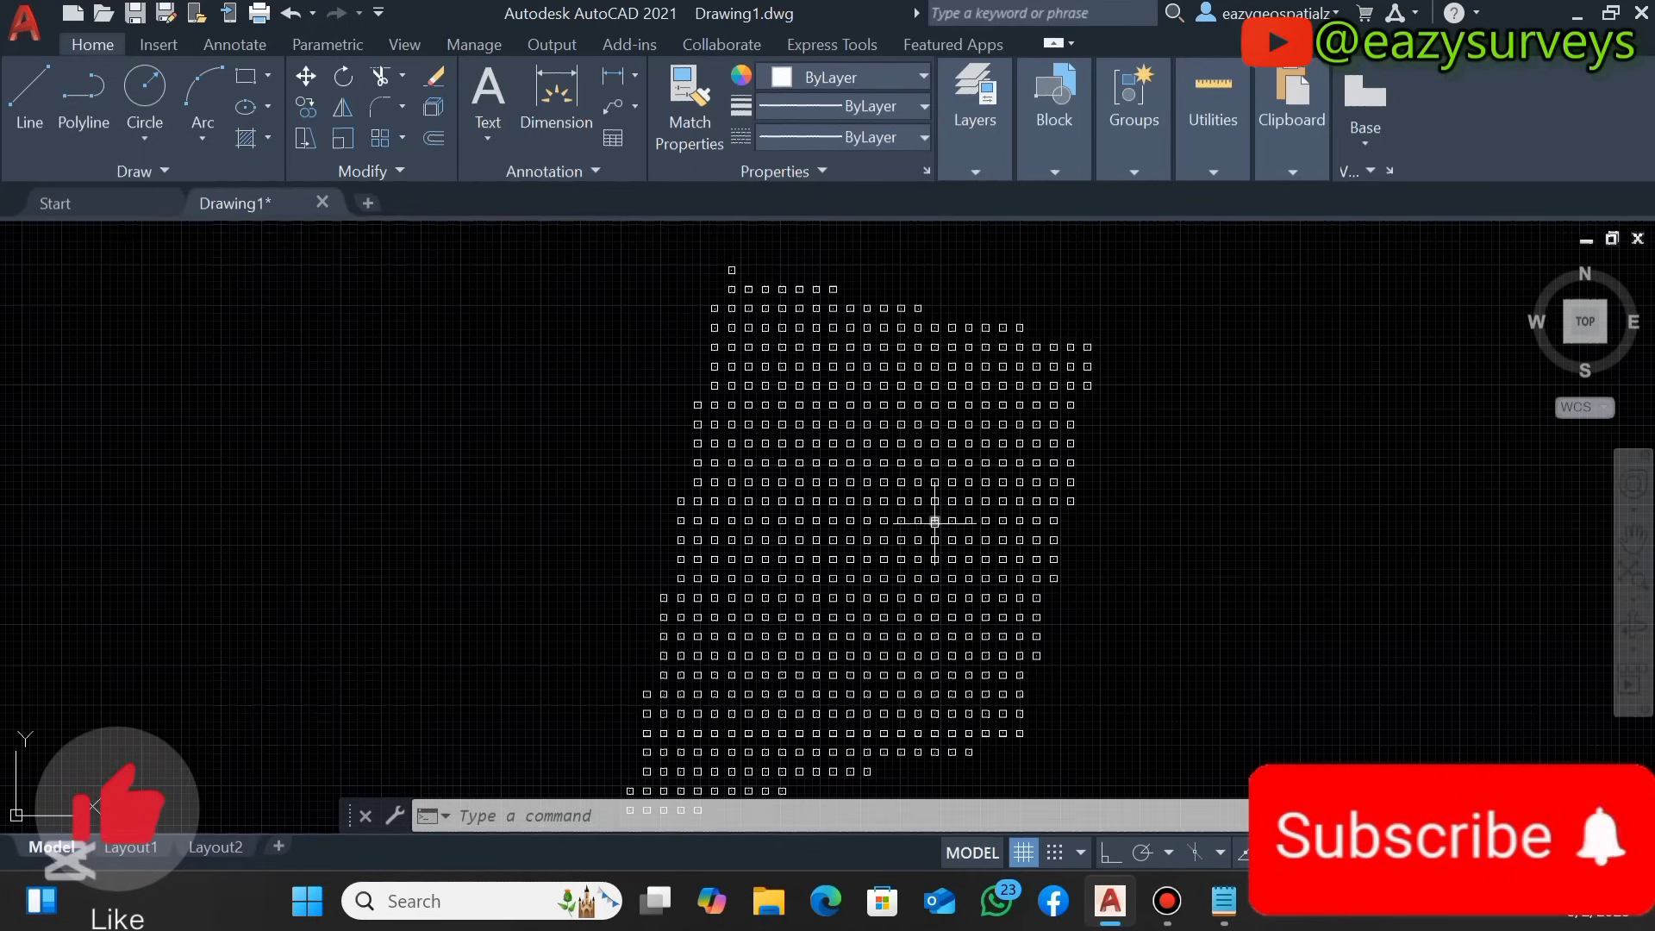
{"action": "scroll", "coordinate": [934, 521], "scroll_direction": "down", "scroll_amount": 4}
{"action": "scroll", "coordinate": [906, 584], "scroll_direction": "up", "scroll_amount": 4}
{"action": "scroll", "coordinate": [907, 583], "scroll_direction": "up", "scroll_amount": 4}
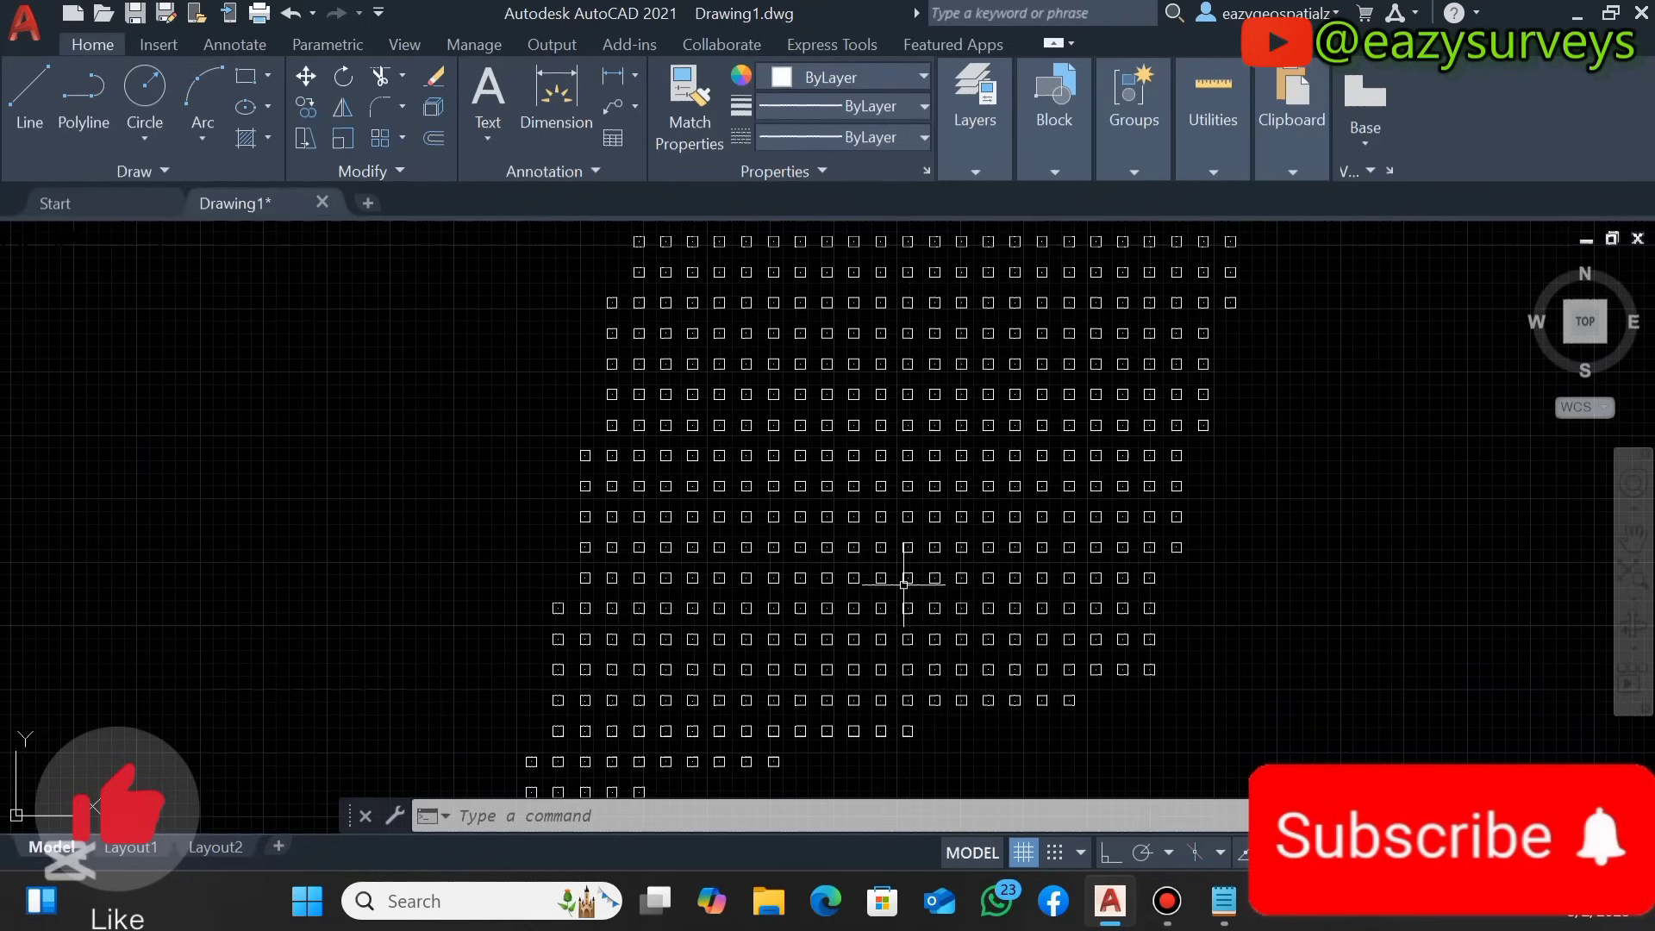
{"action": "scroll", "coordinate": [910, 576], "scroll_direction": "down", "scroll_amount": 2}
{"action": "scroll", "coordinate": [910, 575], "scroll_direction": "down", "scroll_amount": 2}
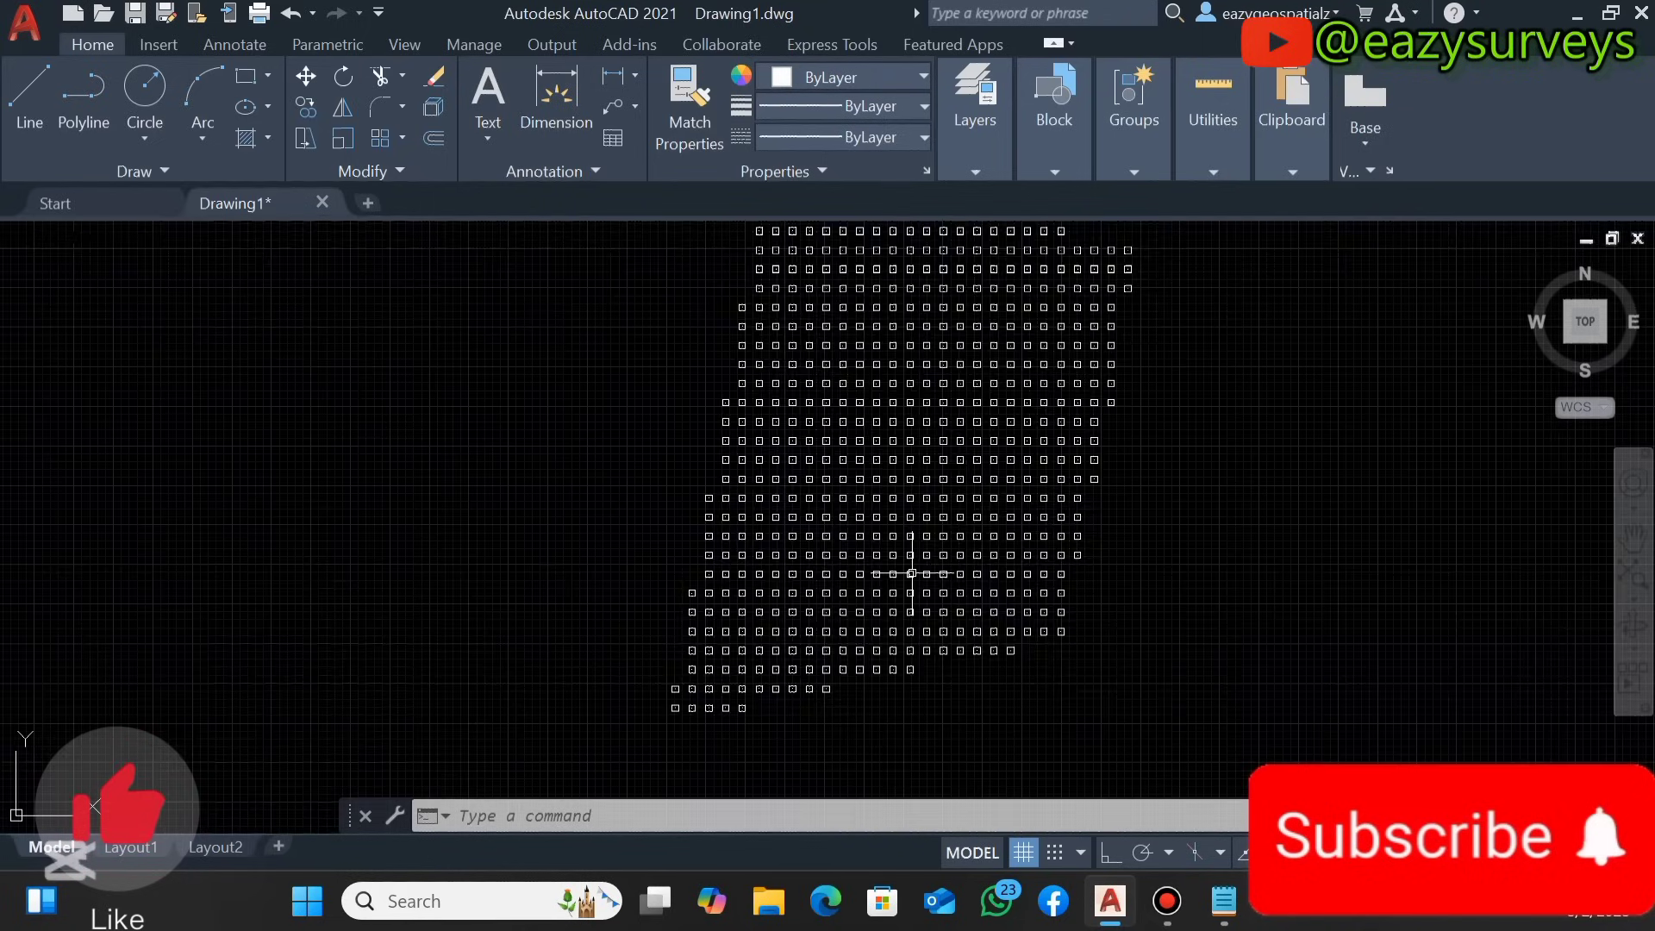
{"action": "scroll", "coordinate": [942, 482], "scroll_direction": "down", "scroll_amount": 2}
{"action": "scroll", "coordinate": [991, 336], "scroll_direction": "up", "scroll_amount": 2}
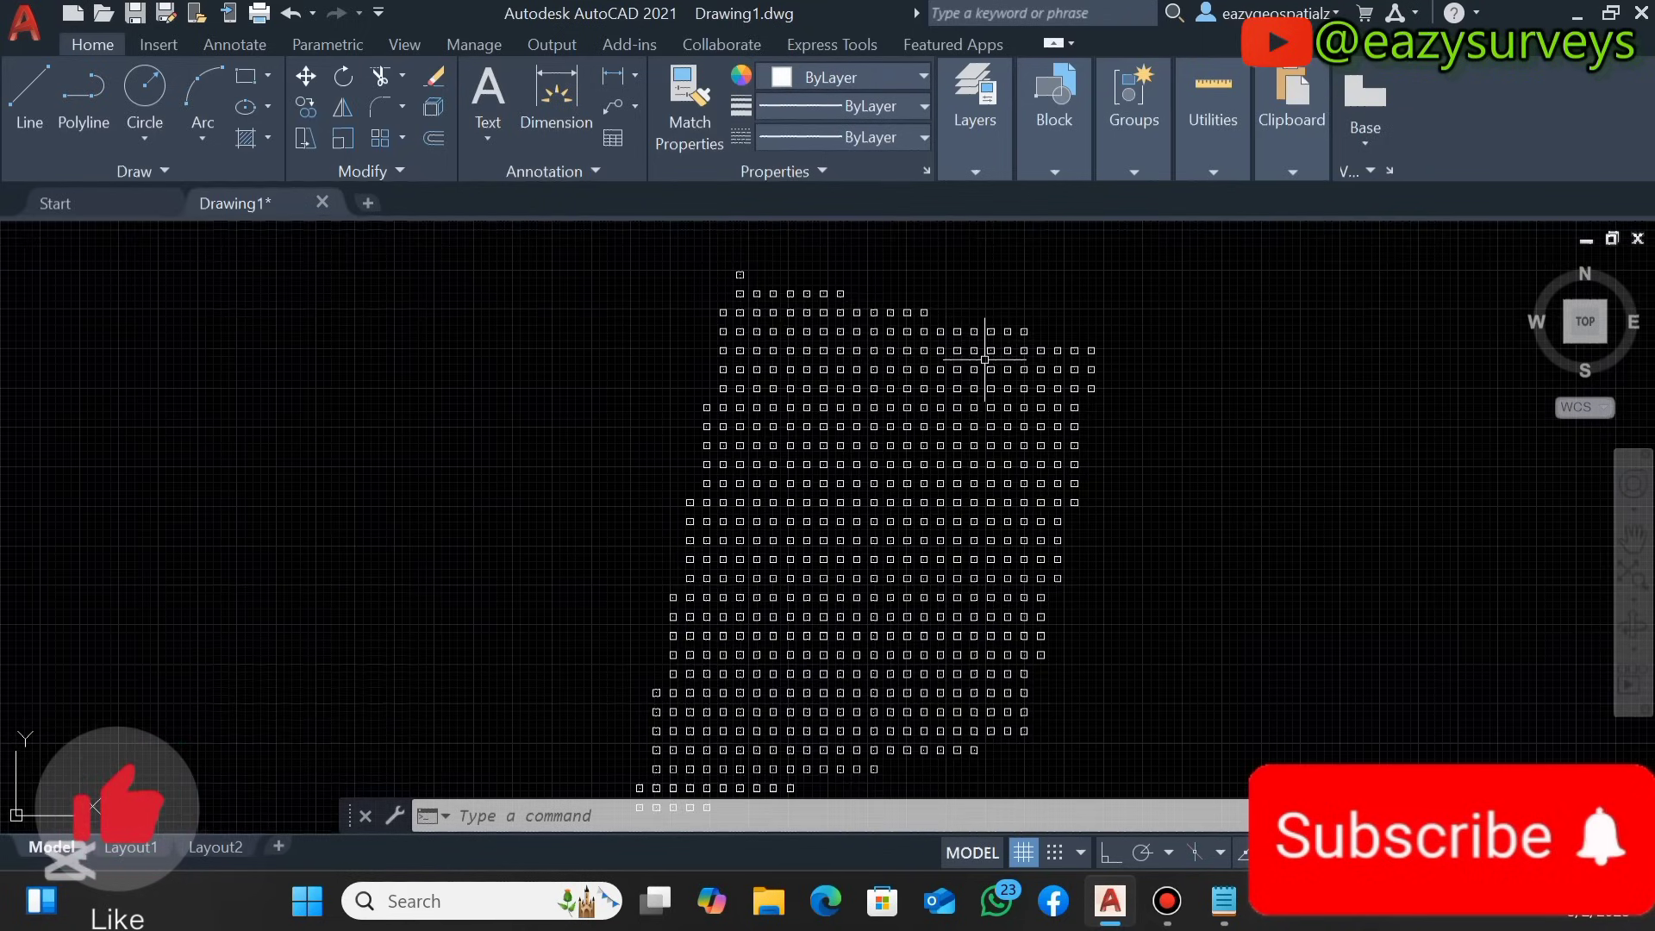